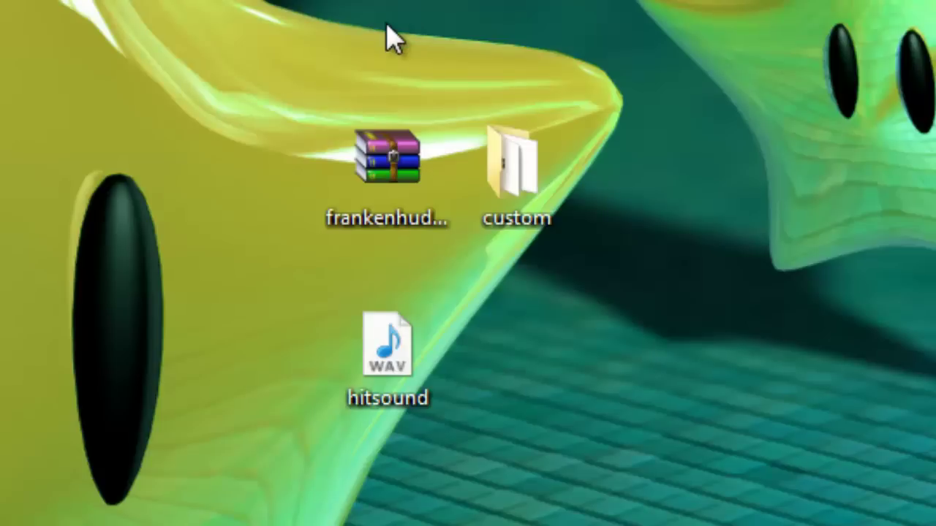
# Select the FrankenHUD archive, then briefly open and close the desktop custom folder
pyautogui.moveTo(391, 187)
pyautogui.mouseDown()
pyautogui.moveTo(378, 157)
pyautogui.moveTo(384, 163)
pyautogui.mouseUp()
pyautogui.click(385, 163)
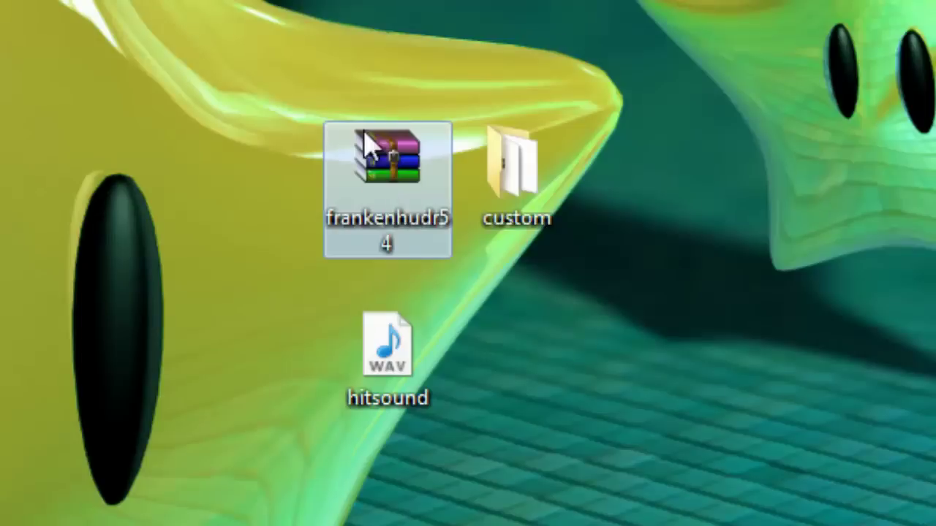
pyautogui.doubleClick(503, 179)
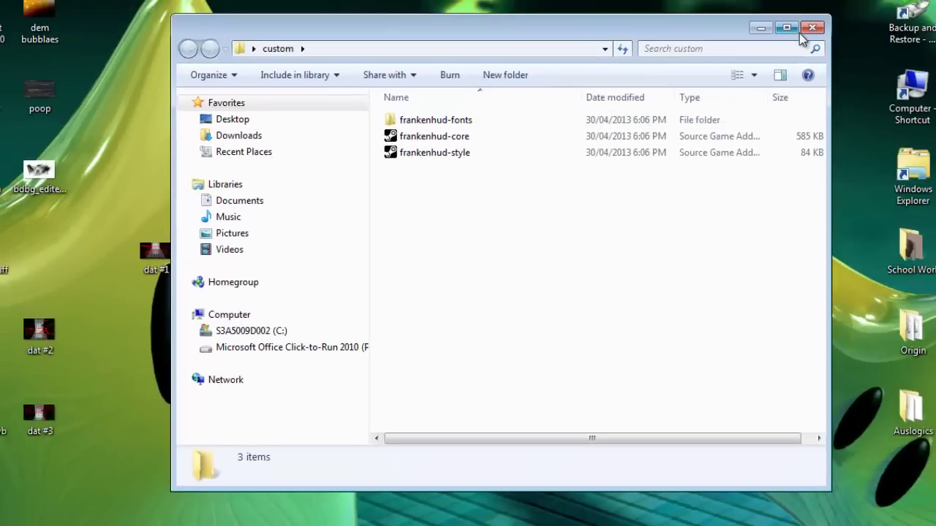
pyautogui.click(811, 28)
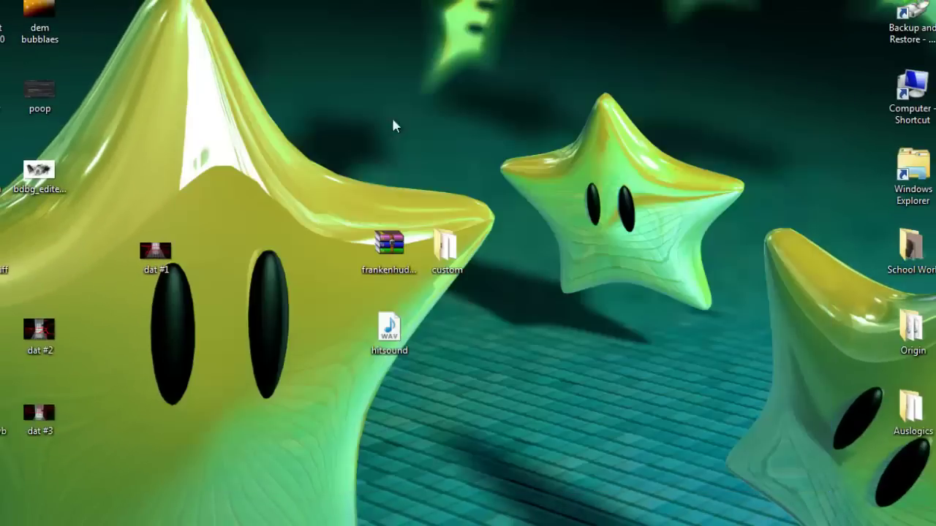
pyautogui.click(446, 245)
# Bring up the FrankenHUD archive's context menu, then dismiss the colour scheme change notice
pyautogui.rightClick(390, 252)
pyautogui.click(392, 254)
pyautogui.rightClick(392, 259)
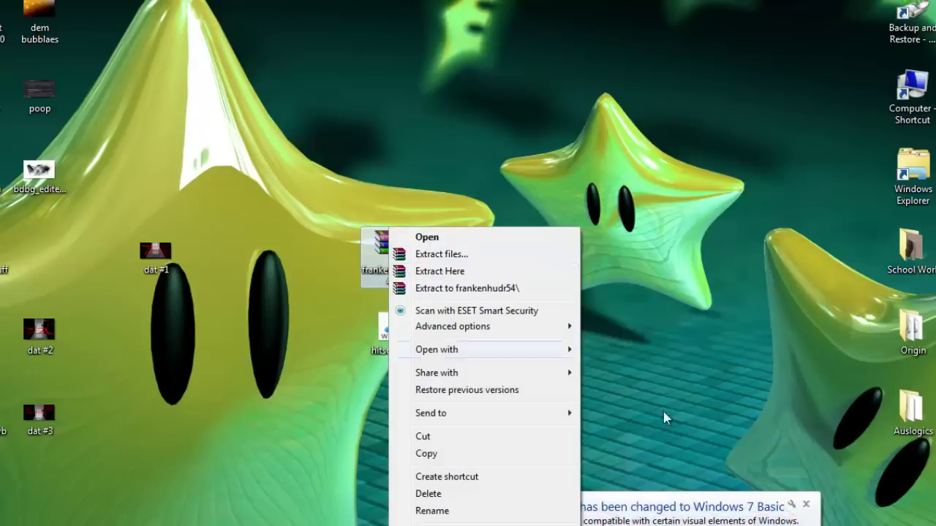
pyautogui.click(788, 512)
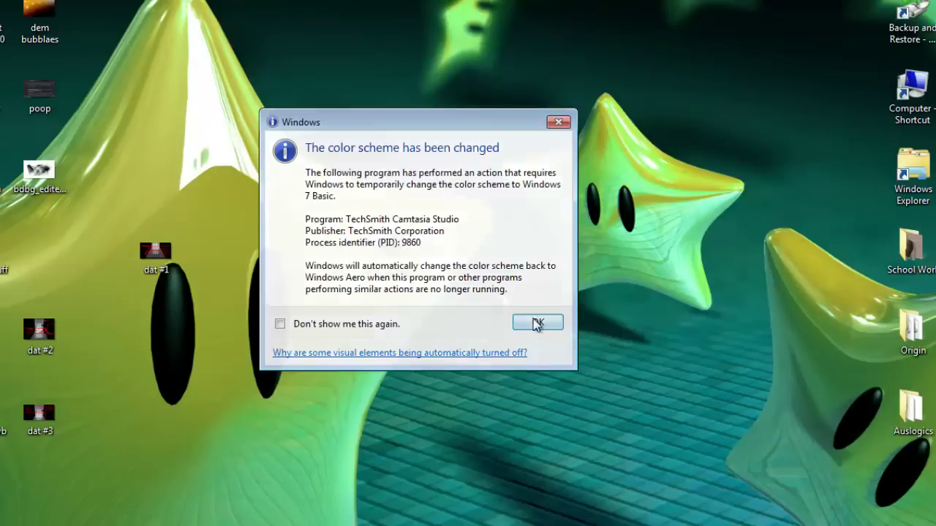
pyautogui.click(537, 323)
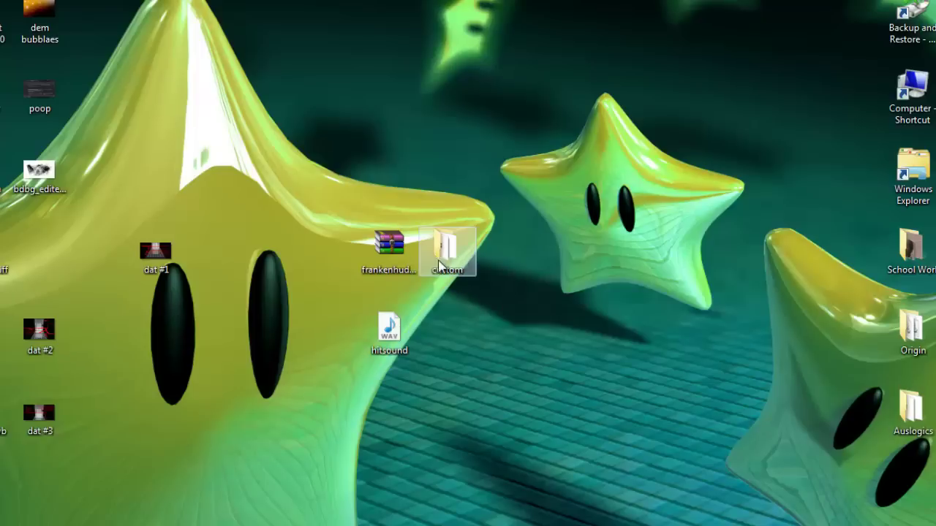
# Drag the desktop custom folder upward and then back to its original spot
pyautogui.moveTo(441, 257); pyautogui.dragTo(452, 214)
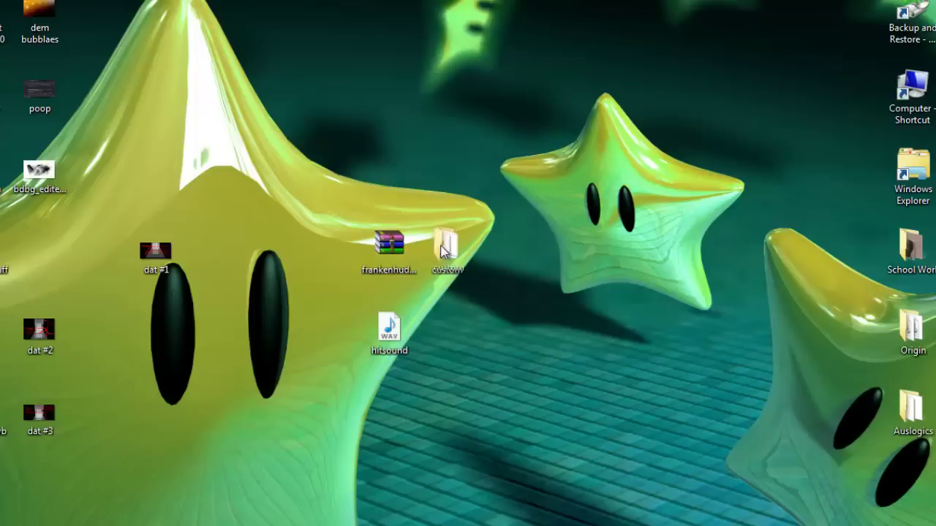
pyautogui.moveTo(441, 251); pyautogui.dragTo(451, 249)
pyautogui.moveTo(443, 209)
pyautogui.mouseDown()
pyautogui.moveTo(444, 256)
pyautogui.moveTo(385, 177)
pyautogui.moveTo(319, 272)
pyautogui.moveTo(330, 245)
pyautogui.moveTo(446, 243)
pyautogui.mouseUp()
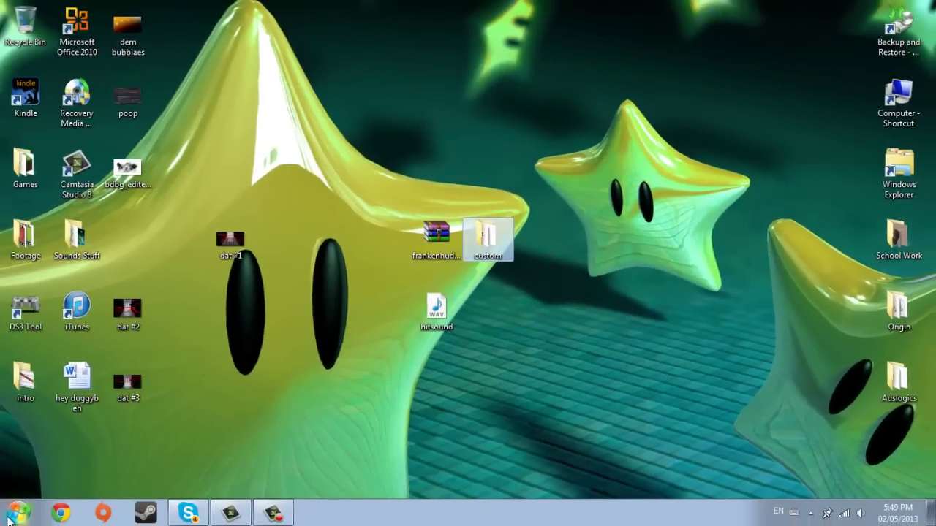
# Open Program Files (x86) on the C: drive via Start > Computer
pyautogui.click(17, 511)
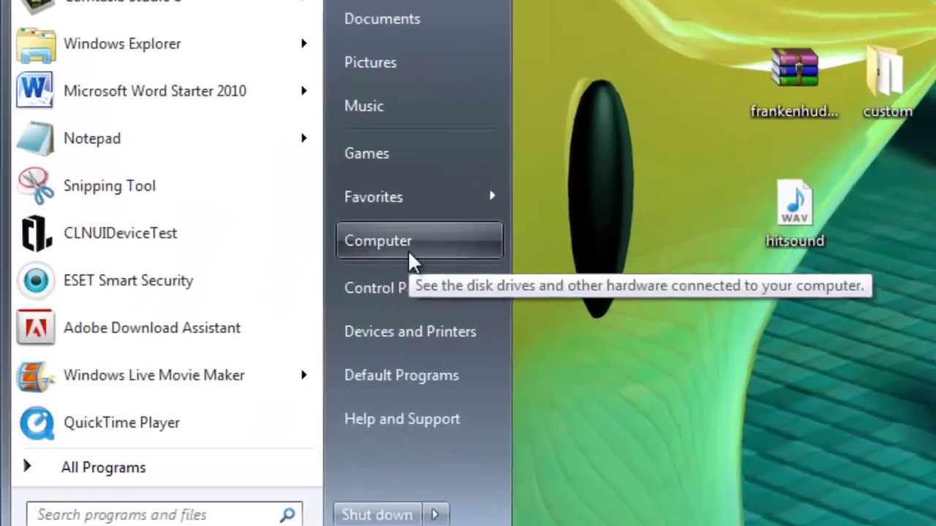
pyautogui.click(410, 255)
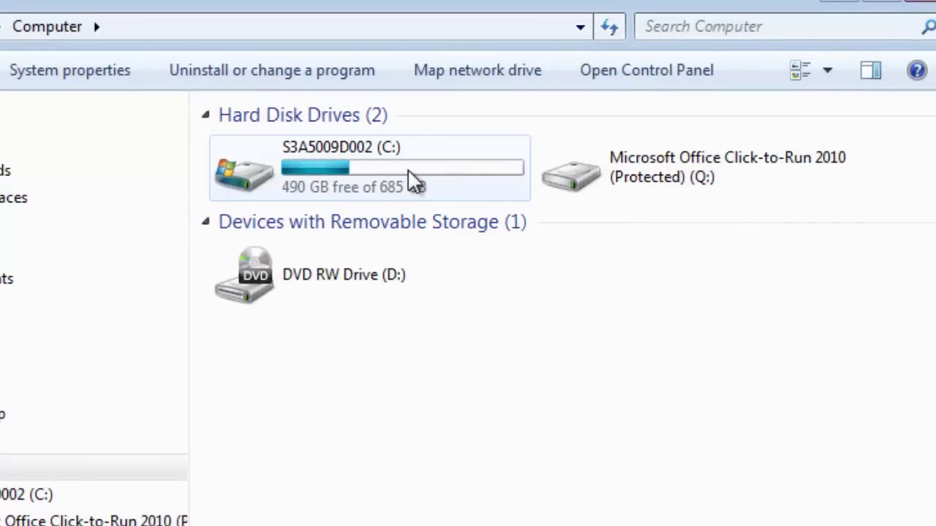
pyautogui.doubleClick(350, 187)
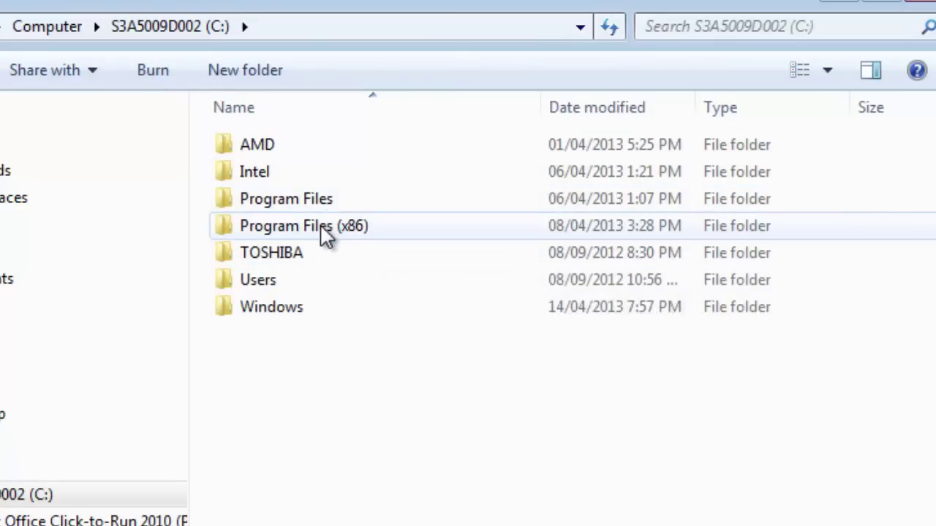
pyautogui.doubleClick(326, 232)
# Open Steam's steamapps folder inside Program Files (x86)
pyautogui.scroll(-3, 354, 417)
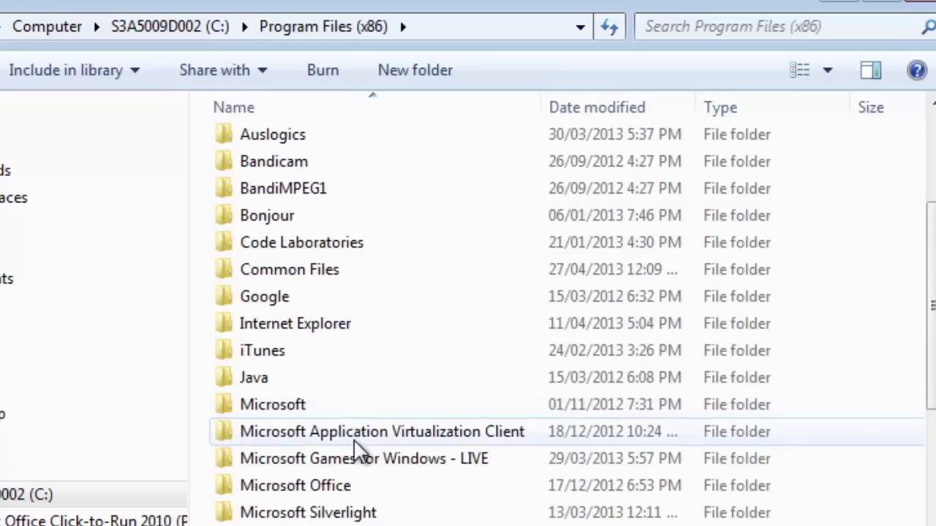
pyautogui.scroll(-4, 356, 447)
pyautogui.scroll(-2, 359, 449)
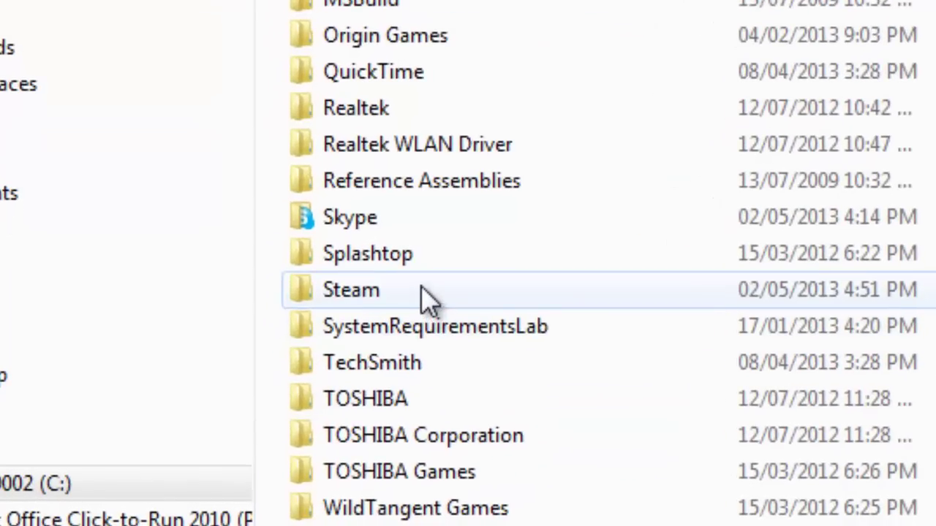
pyautogui.doubleClick(428, 301)
pyautogui.scroll(-1, 412, 255)
pyautogui.scroll(-2, 406, 365)
pyautogui.scroll(-1, 399, 365)
pyautogui.doubleClick(385, 317)
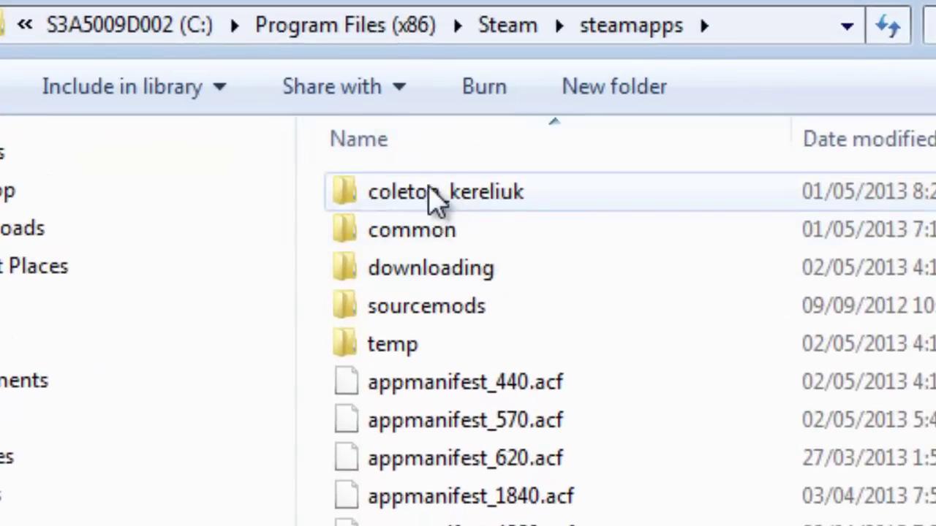
pyautogui.moveTo(412, 230)
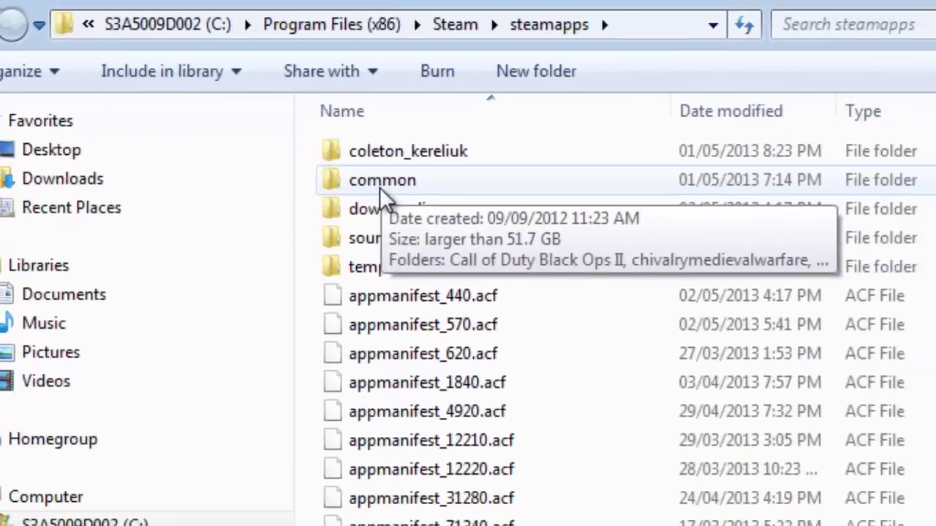
# Go from steamapps through common and Team Fortress 2 into the tf folder
pyautogui.doubleClick(409, 241)
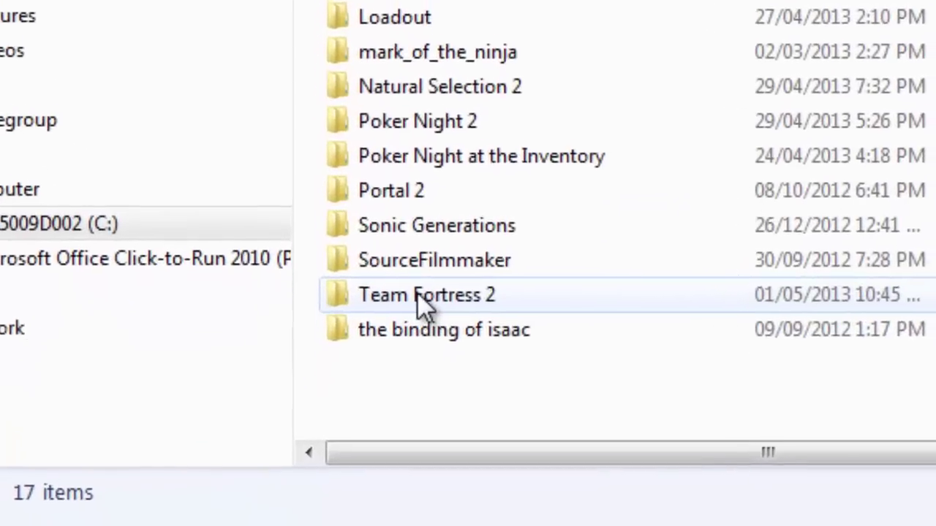
pyautogui.doubleClick(418, 294)
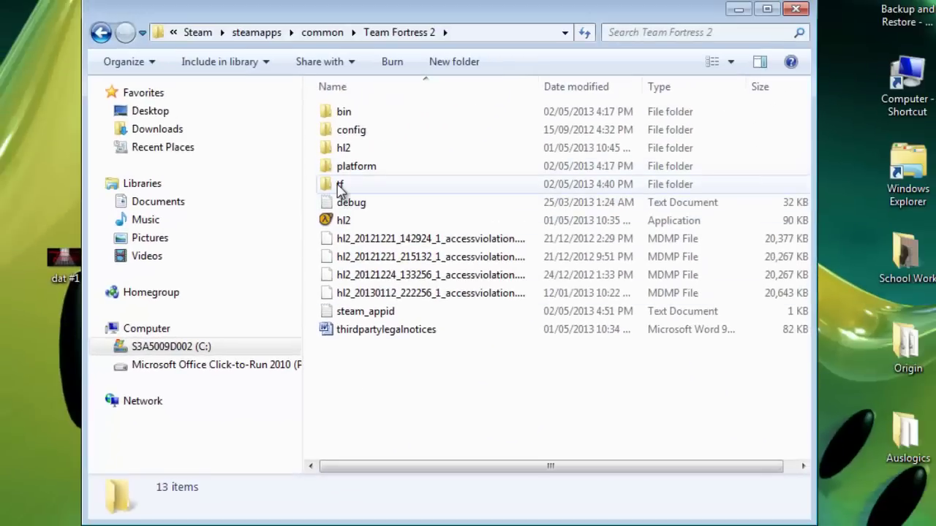
pyautogui.doubleClick(340, 186)
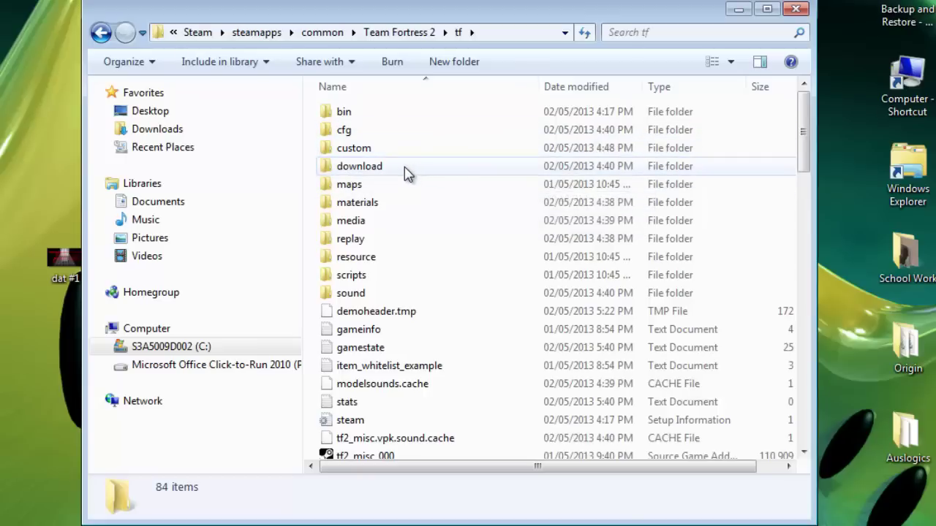
# Peek into download's user_custom and sound folders, returning to tf after each
pyautogui.doubleClick(404, 167)
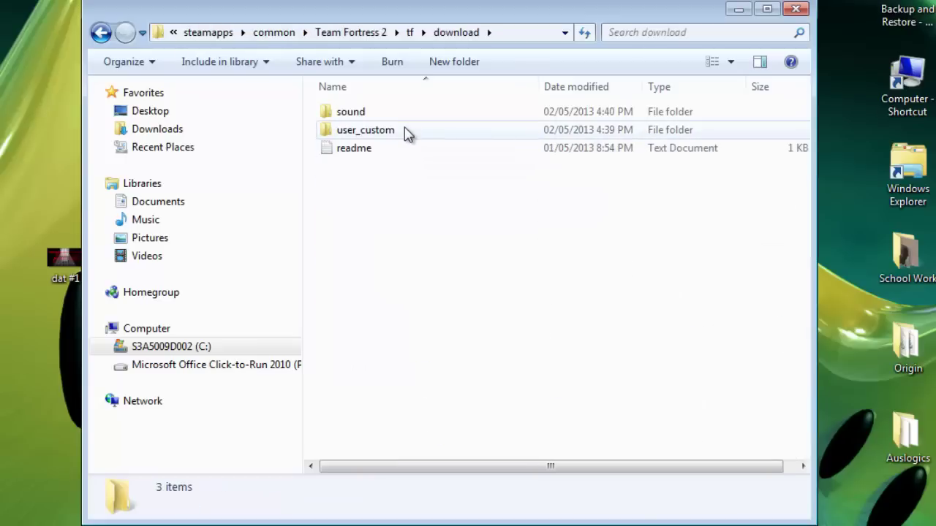
pyautogui.doubleClick(407, 132)
pyautogui.doubleClick(101, 33)
pyautogui.doubleClick(376, 158)
pyautogui.doubleClick(370, 111)
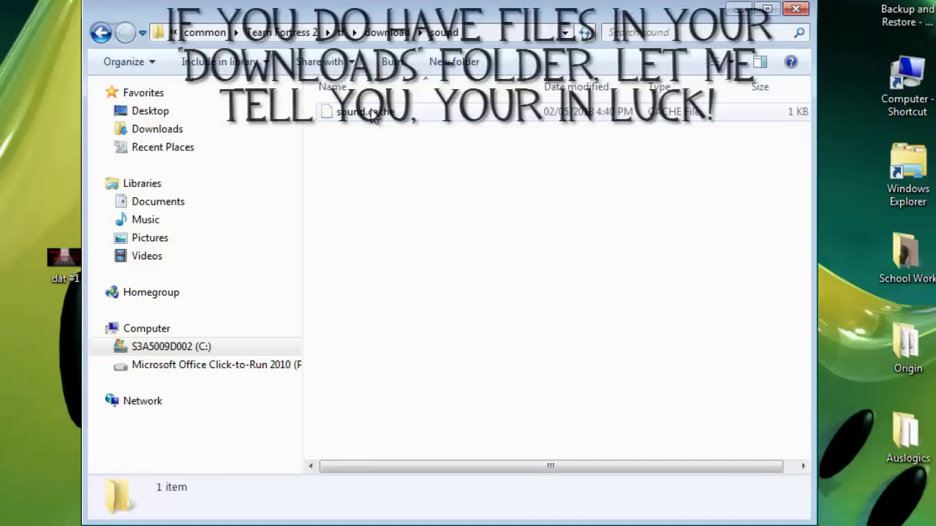
pyautogui.click(101, 32)
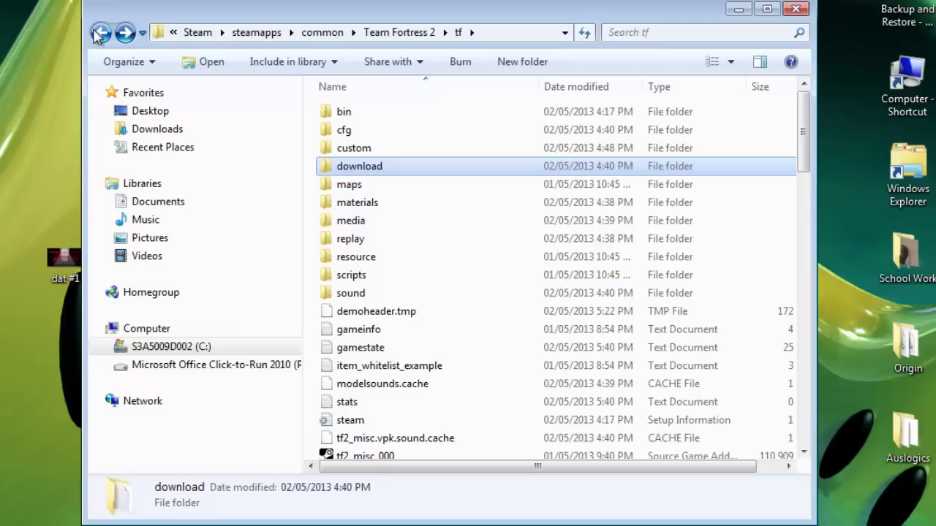
# Reopen the download folder several more times to check it, ending back in tf
pyautogui.doubleClick(356, 166)
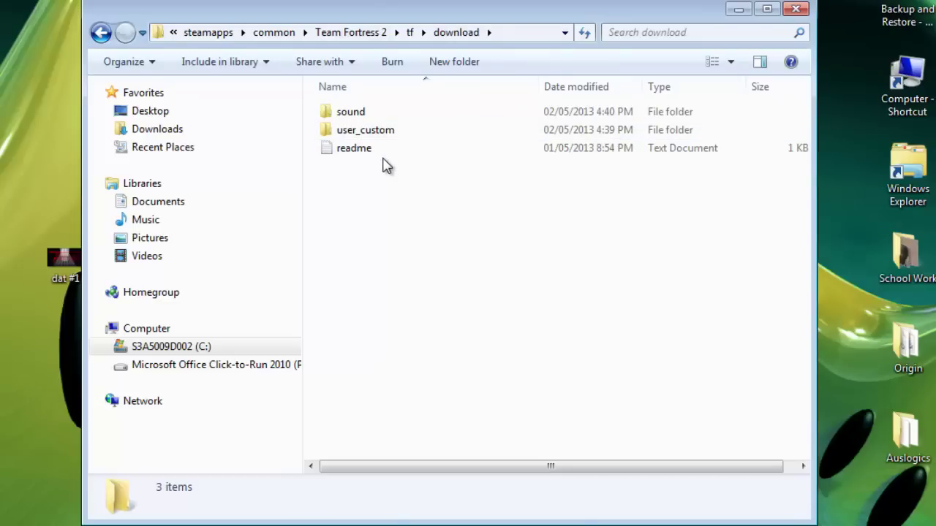
pyautogui.click(102, 33)
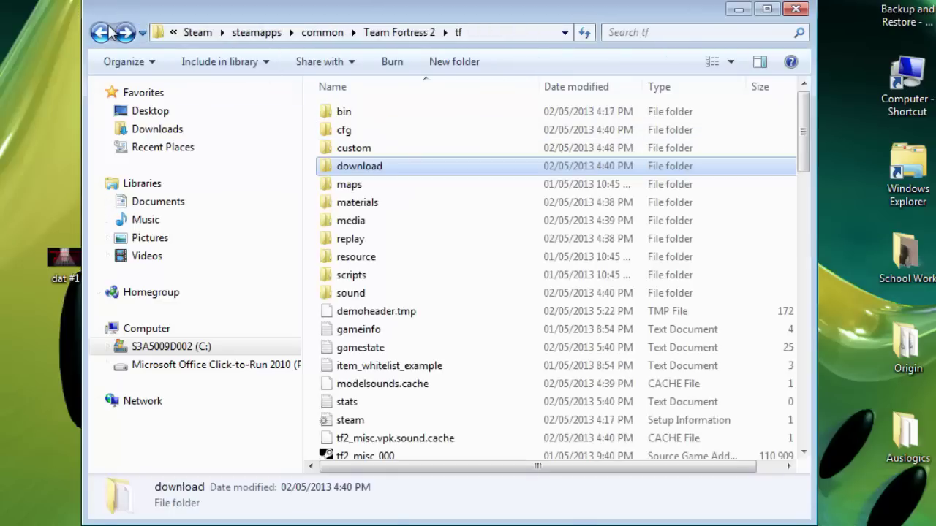
pyautogui.doubleClick(385, 175)
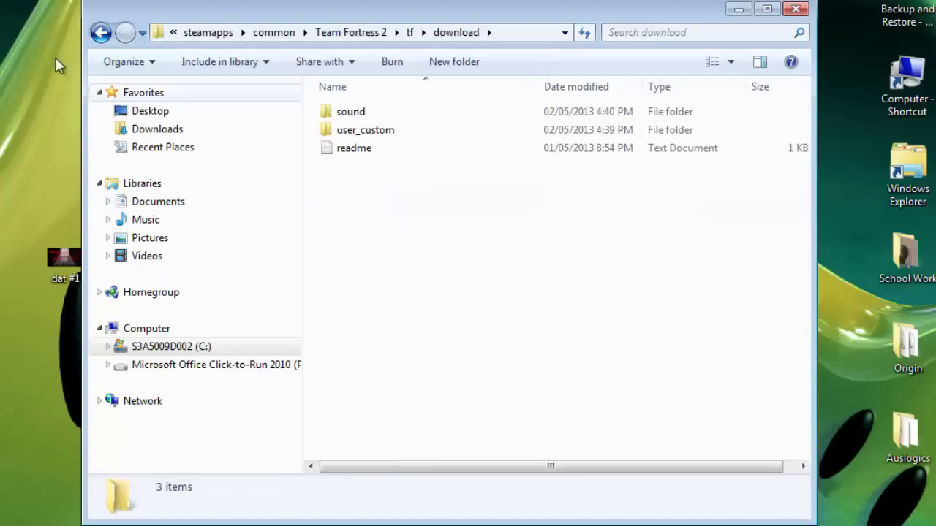
pyautogui.click(101, 32)
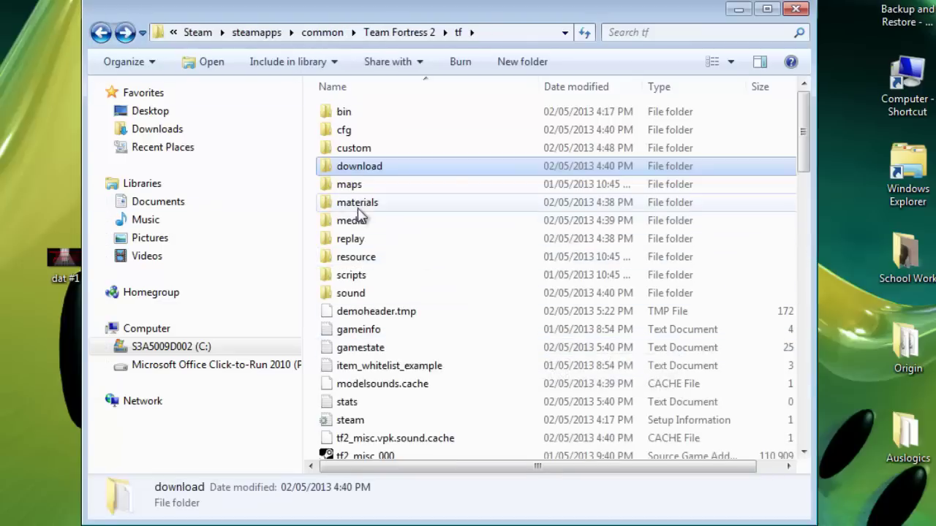
pyautogui.doubleClick(382, 167)
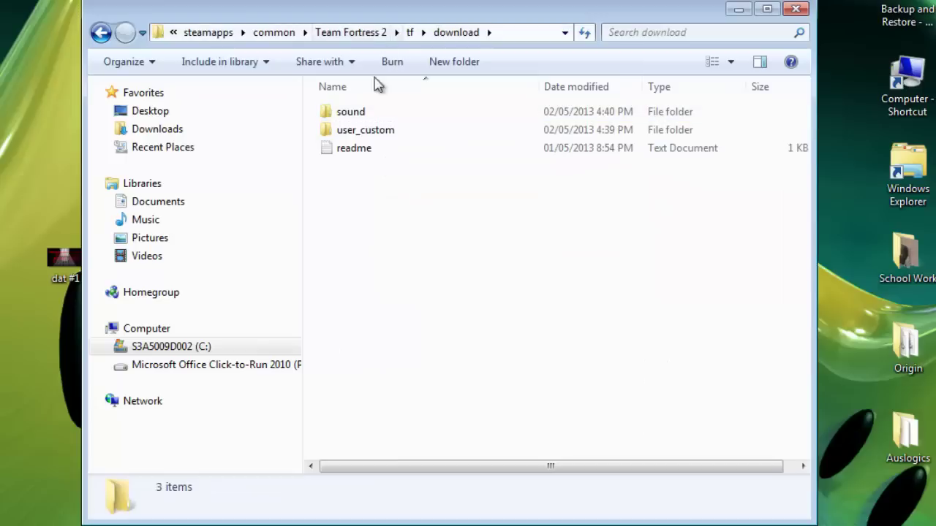
pyautogui.click(101, 32)
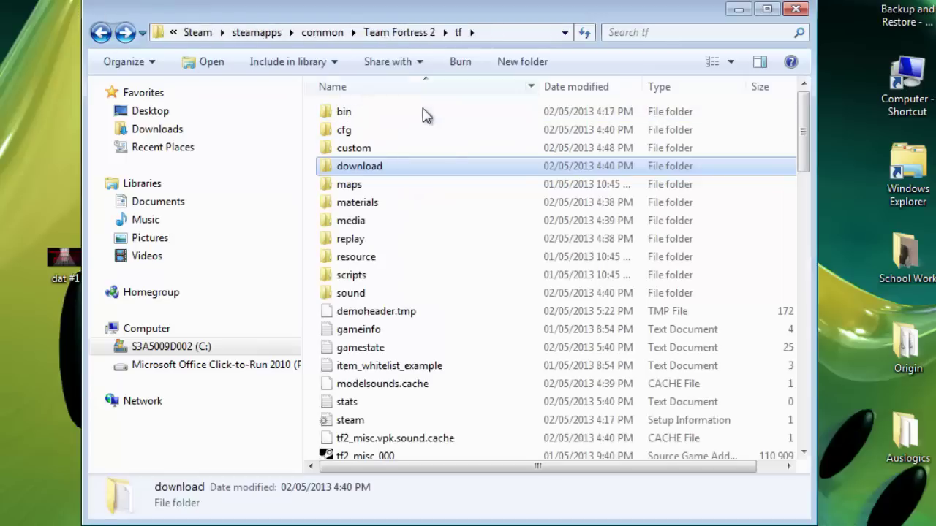
pyautogui.moveTo(359, 166)
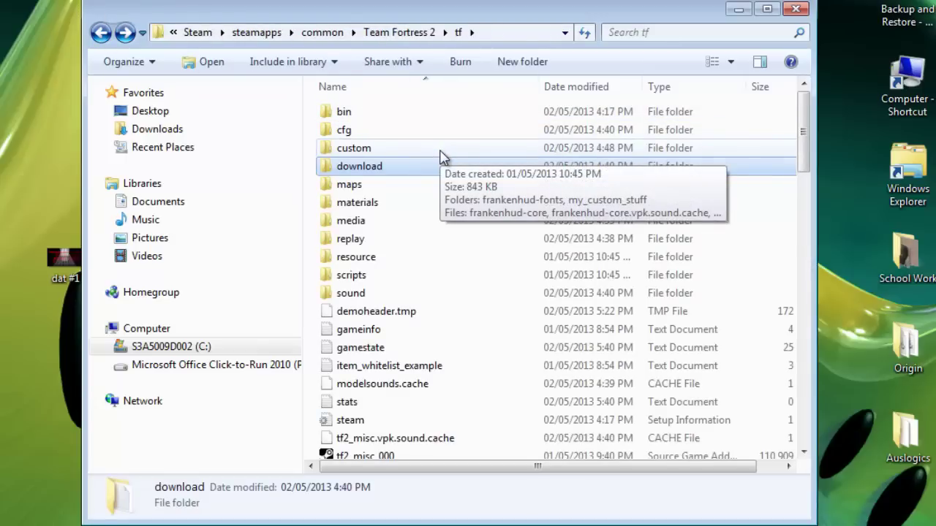
# Browse custom and my_custom_stuff, then go up to tf and open download
pyautogui.doubleClick(441, 151)
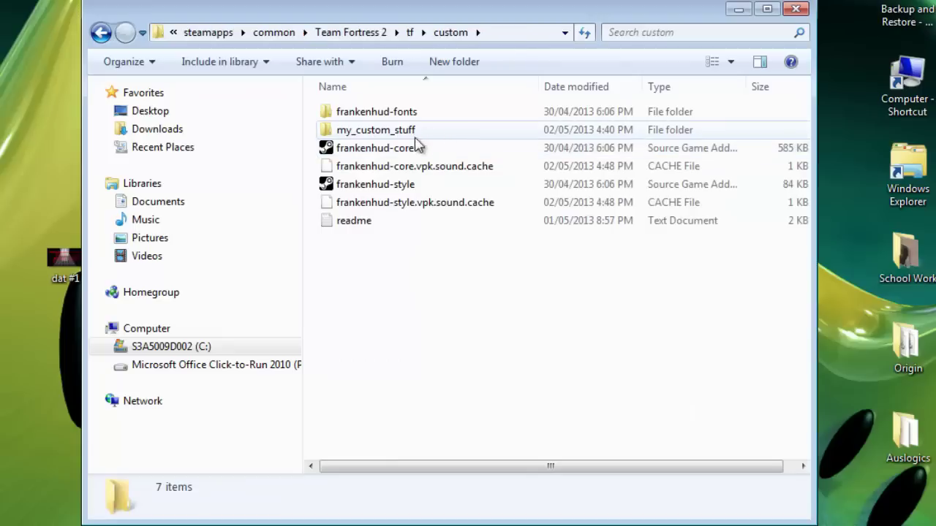
pyautogui.moveTo(325, 131); pyautogui.dragTo(342, 130)
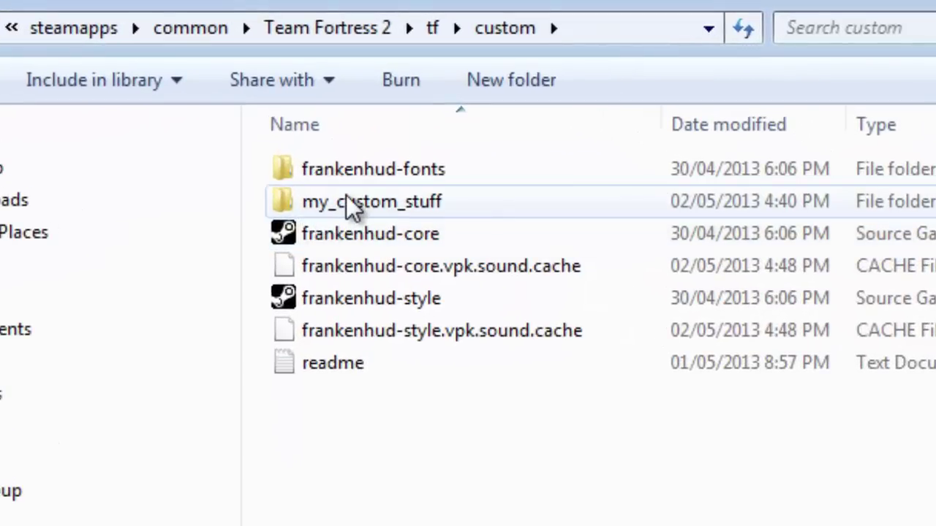
pyautogui.moveTo(375, 130)
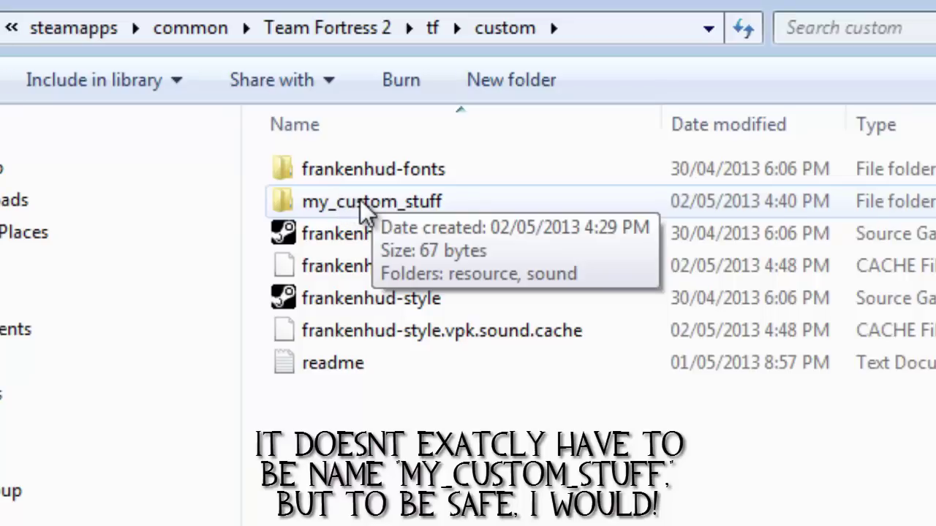
pyautogui.doubleClick(359, 201)
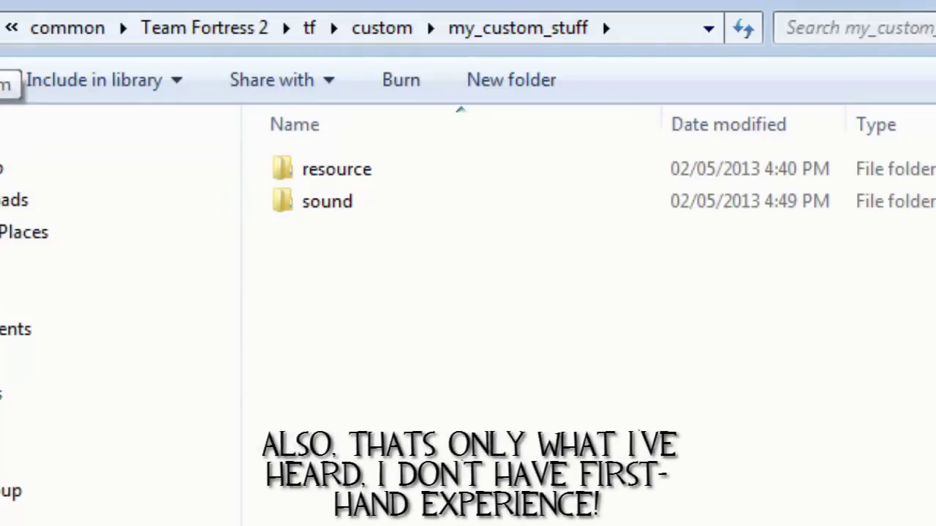
pyautogui.press('BackSpace')
pyautogui.press('BackSpace')
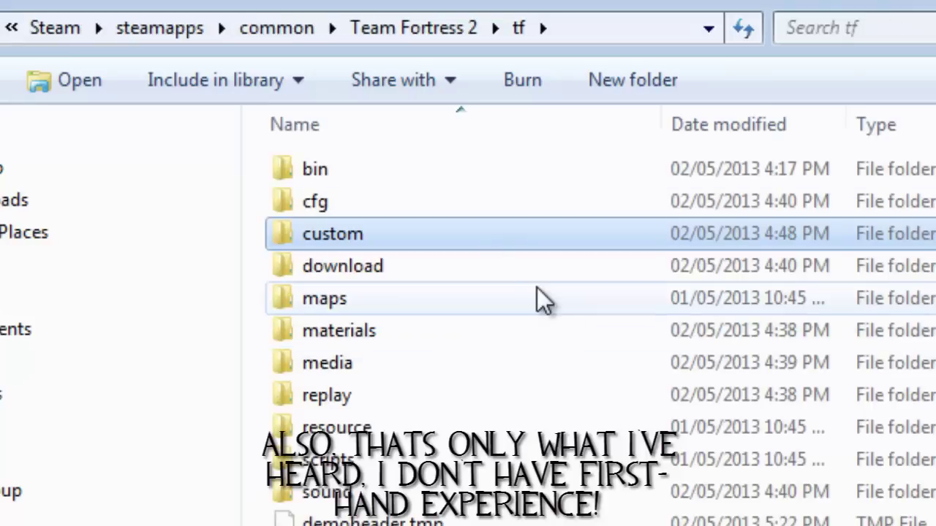
pyautogui.doubleClick(525, 267)
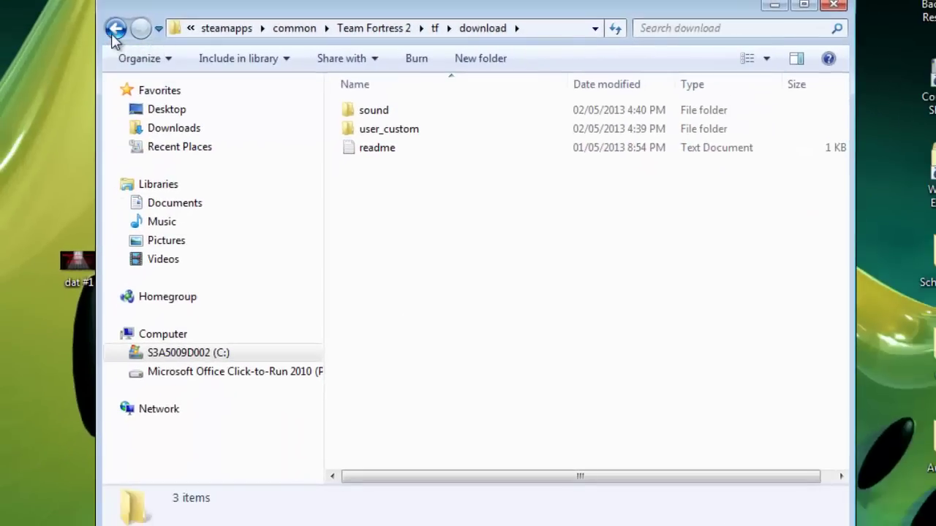
# Go back to tf and place the desktop custom folder at the top-left beside the window
pyautogui.click(115, 29)
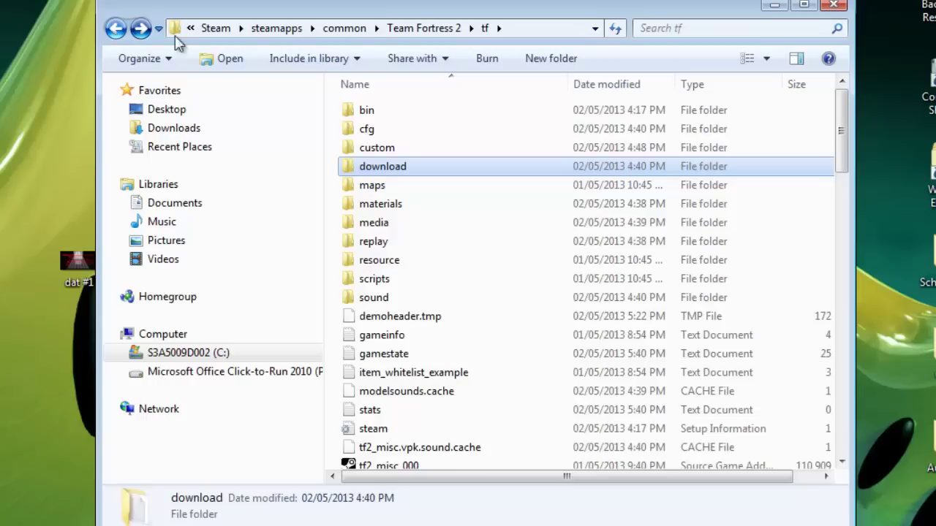
pyautogui.moveTo(382, 166)
pyautogui.mouseDown()
pyautogui.moveTo(493, 136)
pyautogui.moveTo(303, 184)
pyautogui.mouseUp()
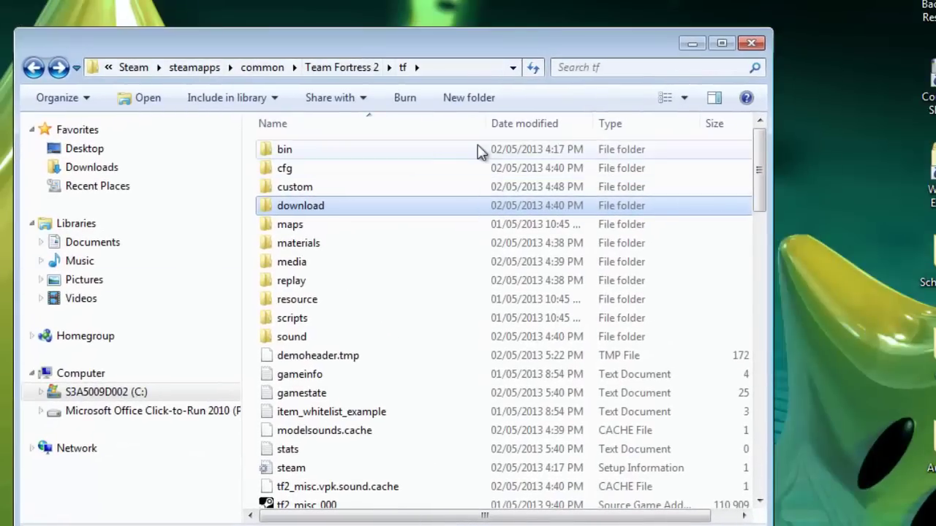
pyautogui.moveTo(410, 43); pyautogui.dragTo(780, 37)
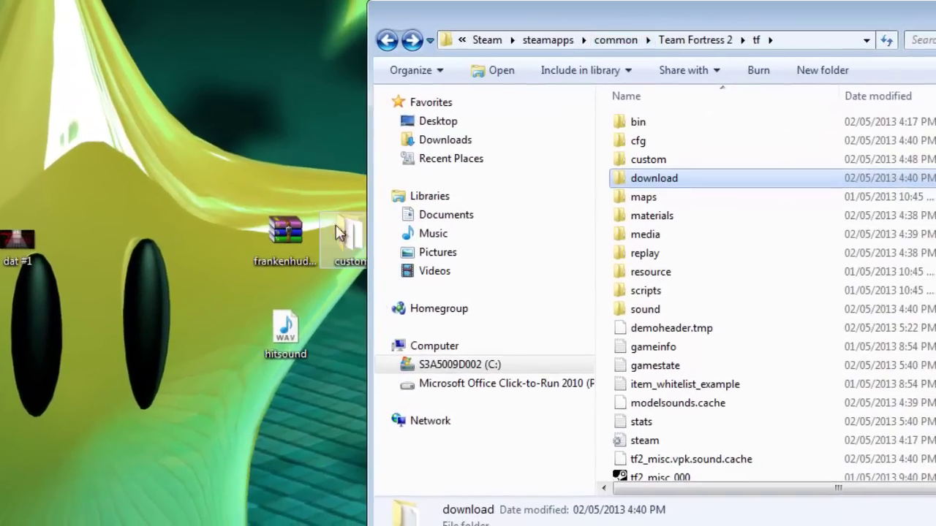
pyautogui.moveTo(344, 241); pyautogui.dragTo(148, 30)
pyautogui.click(523, 24)
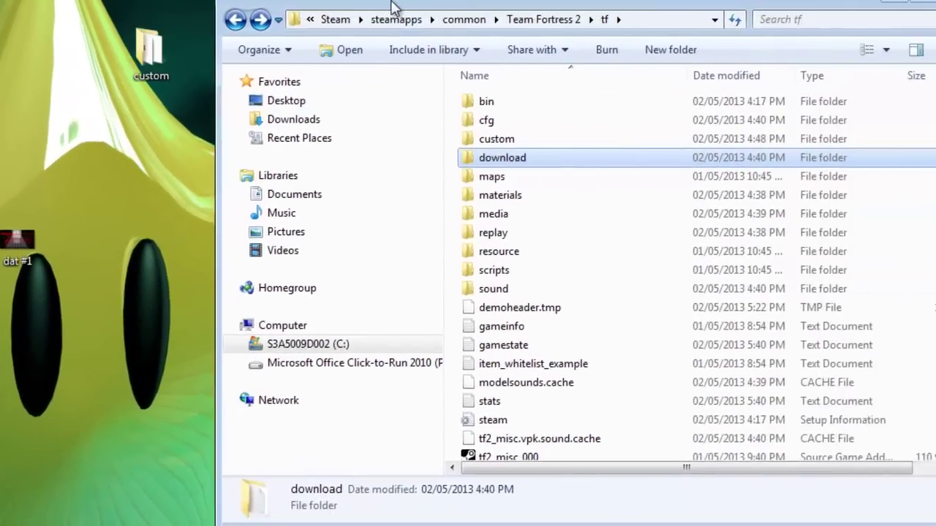
pyautogui.moveTo(523, 24); pyautogui.dragTo(361, 11)
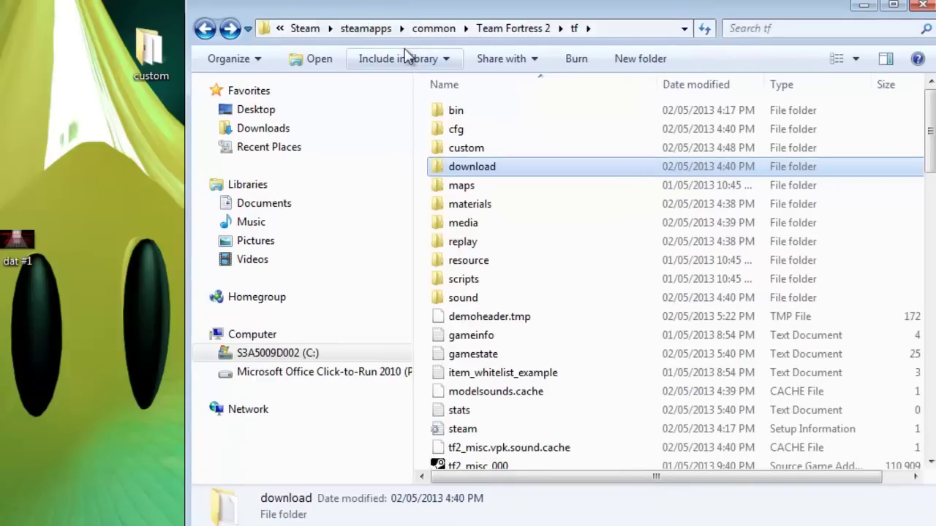
pyautogui.doubleClick(477, 154)
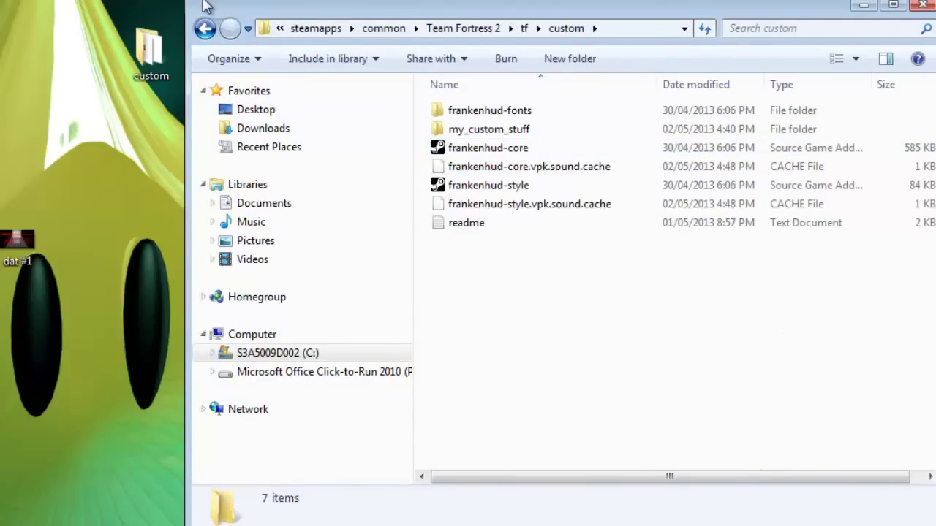
pyautogui.click(204, 27)
pyautogui.scroll(-2, 741, 391)
pyautogui.scroll(-7, 741, 390)
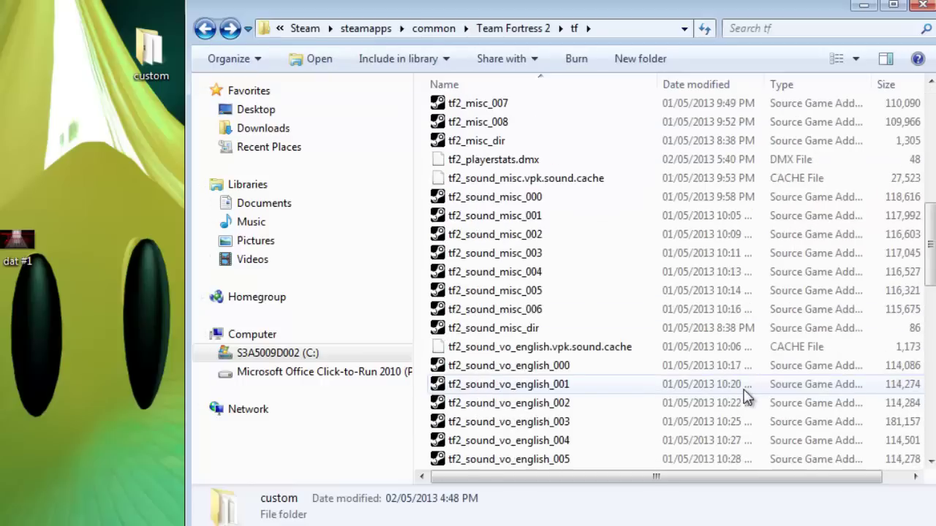
pyautogui.scroll(-5, 745, 395)
pyautogui.scroll(10, 745, 395)
pyautogui.scroll(4, 689, 424)
pyautogui.moveTo(468, 147)
pyautogui.mouseDown()
pyautogui.moveTo(318, 62)
pyautogui.moveTo(480, 88)
pyautogui.mouseUp()
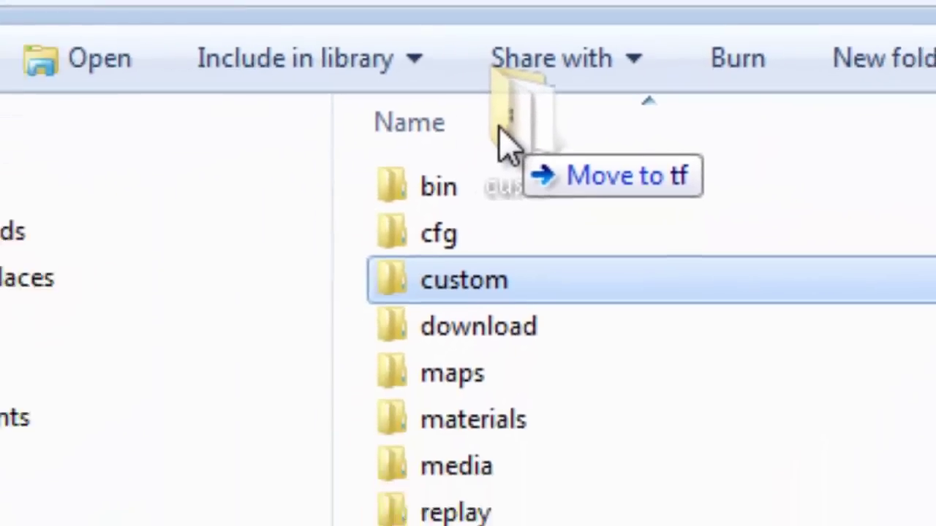
pyautogui.moveTo(400, 197); pyautogui.dragTo(398, 196)
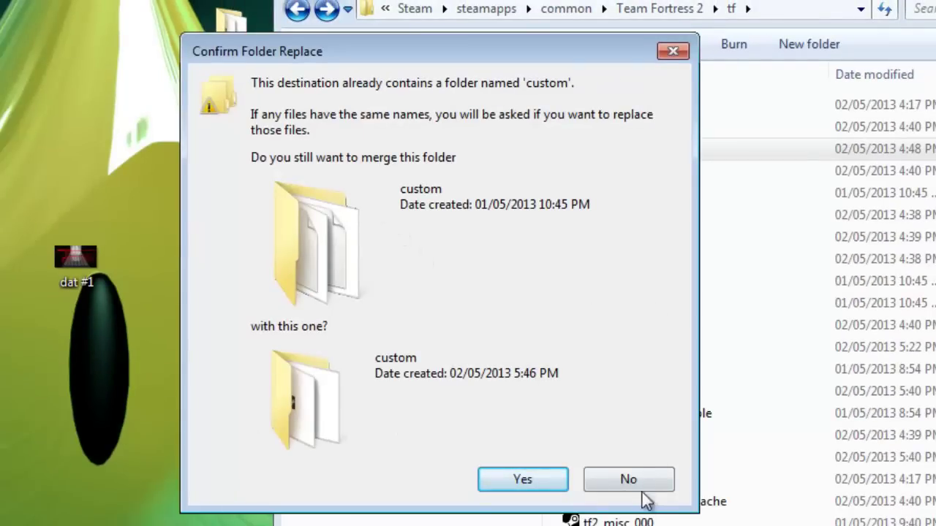
pyautogui.click(592, 482)
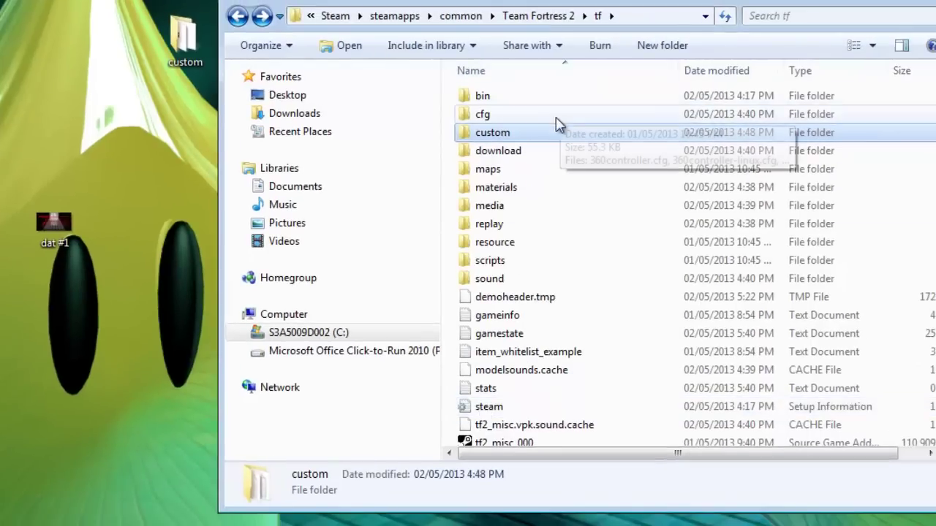
pyautogui.doubleClick(526, 152)
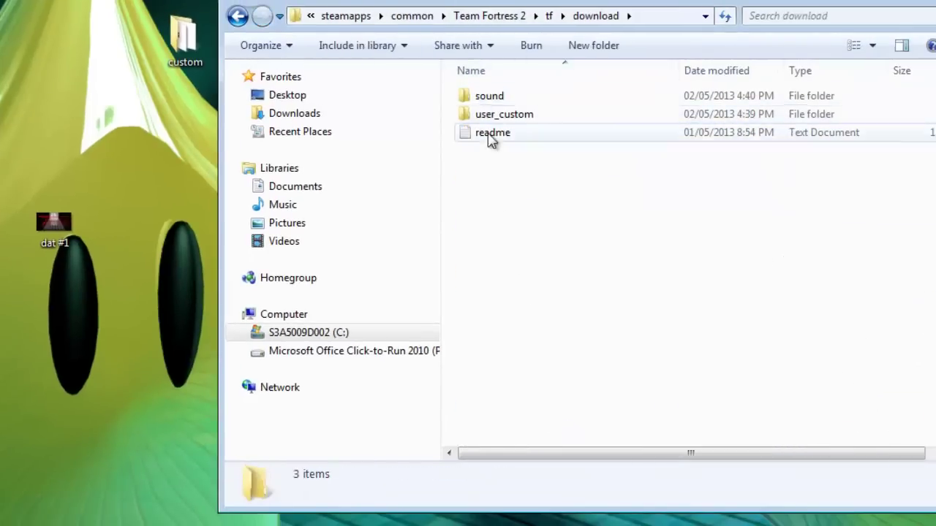
pyautogui.click(238, 18)
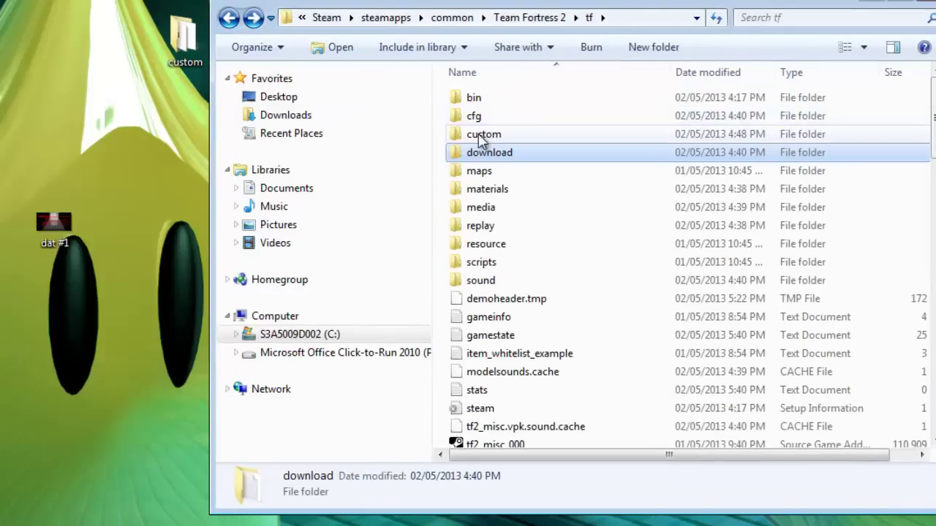
pyautogui.doubleClick(483, 136)
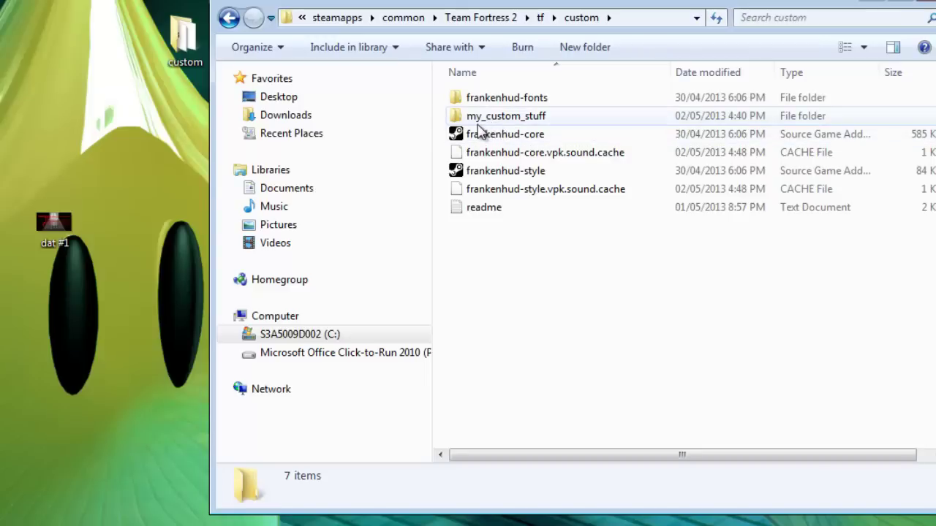
pyautogui.doubleClick(502, 117)
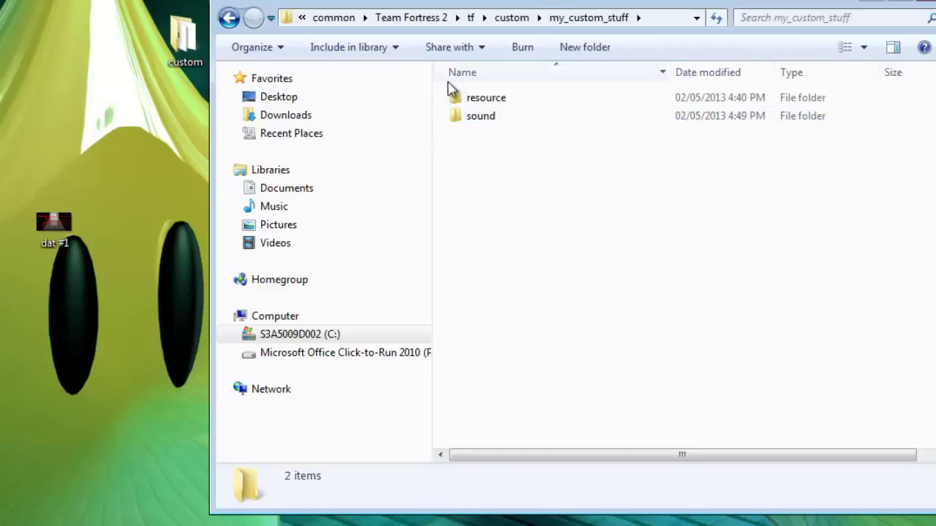
pyautogui.doubleClick(526, 98)
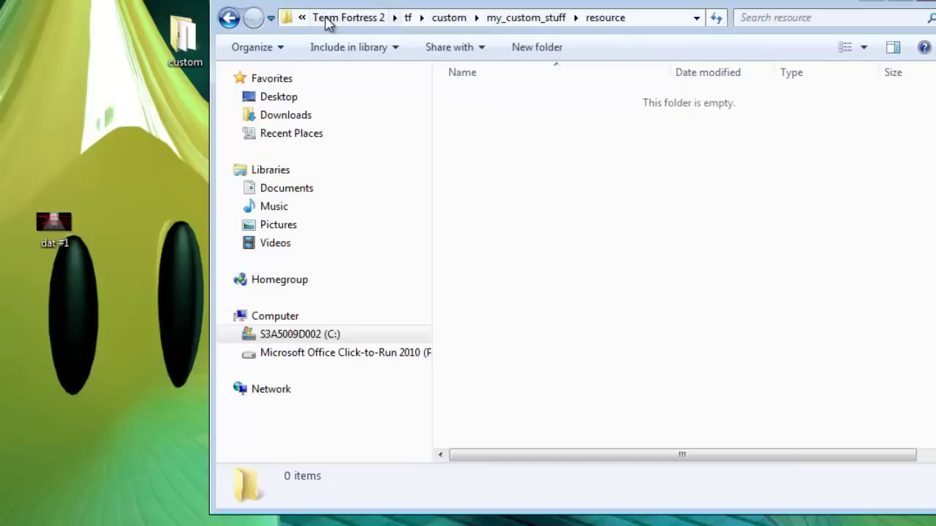
pyautogui.click(229, 18)
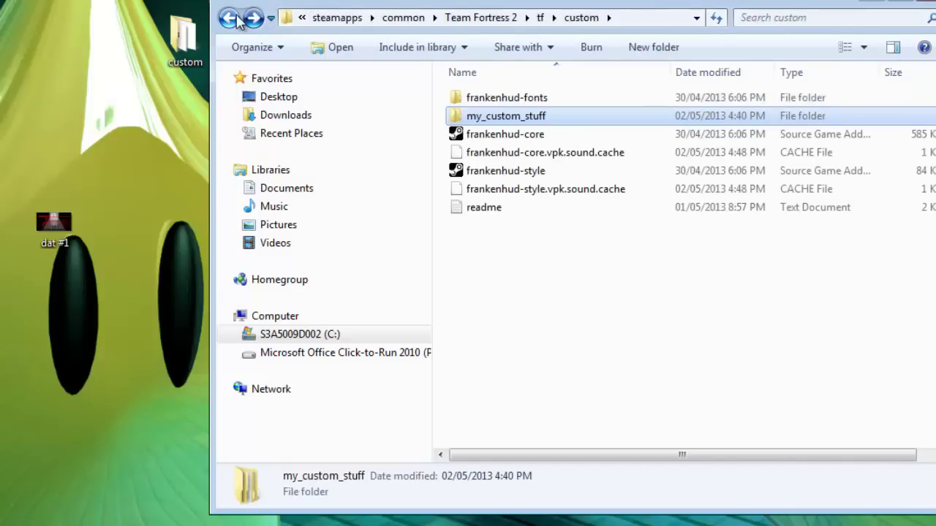
pyautogui.click(237, 17)
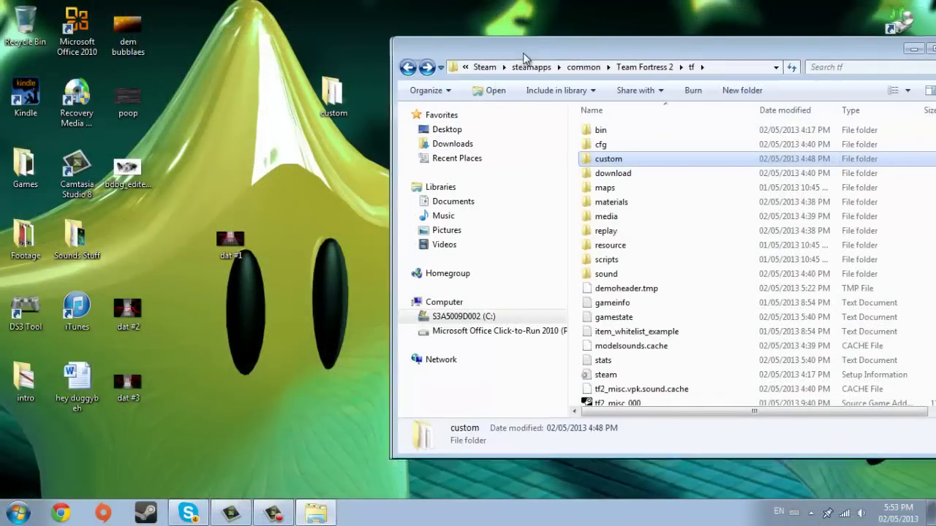
# Position the desktop hitsound file beside the window, then open custom\my_custom_stuff
pyautogui.moveTo(482, 58); pyautogui.dragTo(593, 84)
pyautogui.moveTo(463, 320)
pyautogui.mouseDown()
pyautogui.moveTo(359, 194)
pyautogui.moveTo(419, 304)
pyautogui.moveTo(334, 167)
pyautogui.mouseUp()
pyautogui.moveTo(580, 80)
pyautogui.mouseDown()
pyautogui.moveTo(580, 55)
pyautogui.moveTo(499, 47)
pyautogui.mouseUp()
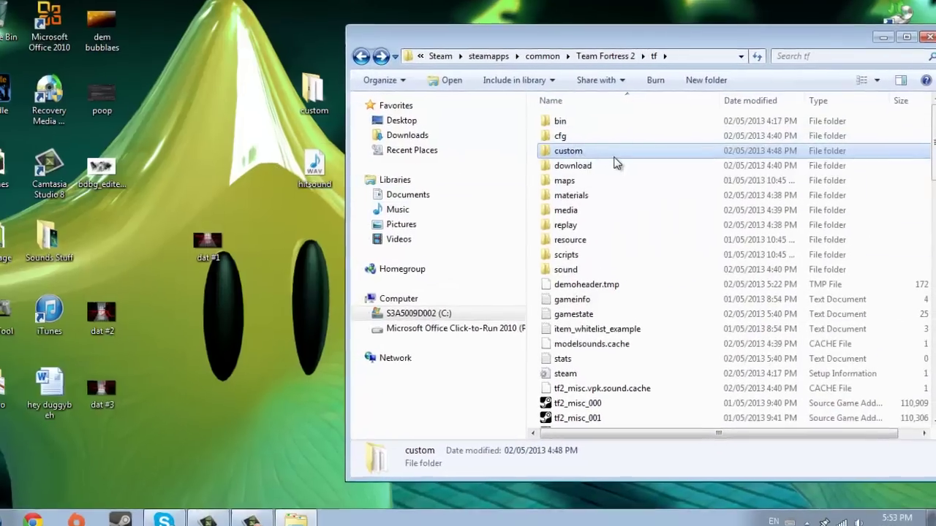
pyautogui.doubleClick(614, 155)
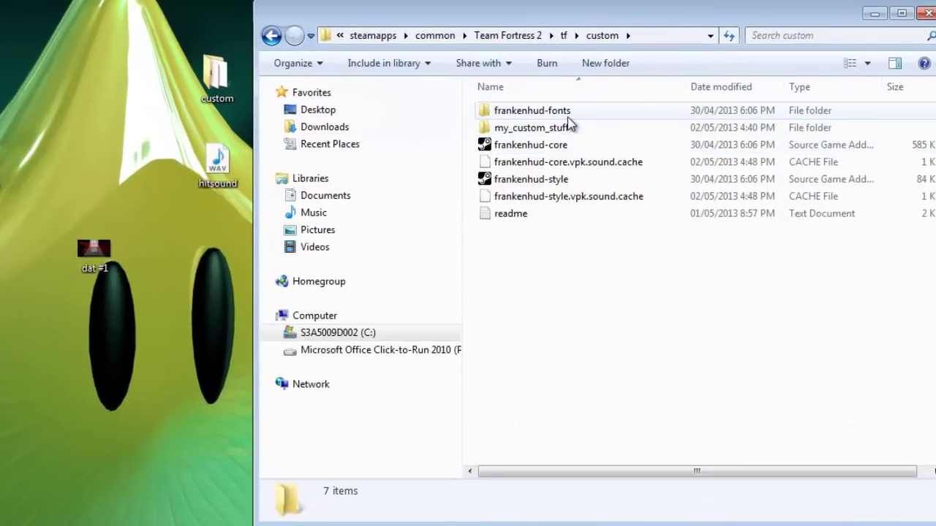
pyautogui.moveTo(531, 128)
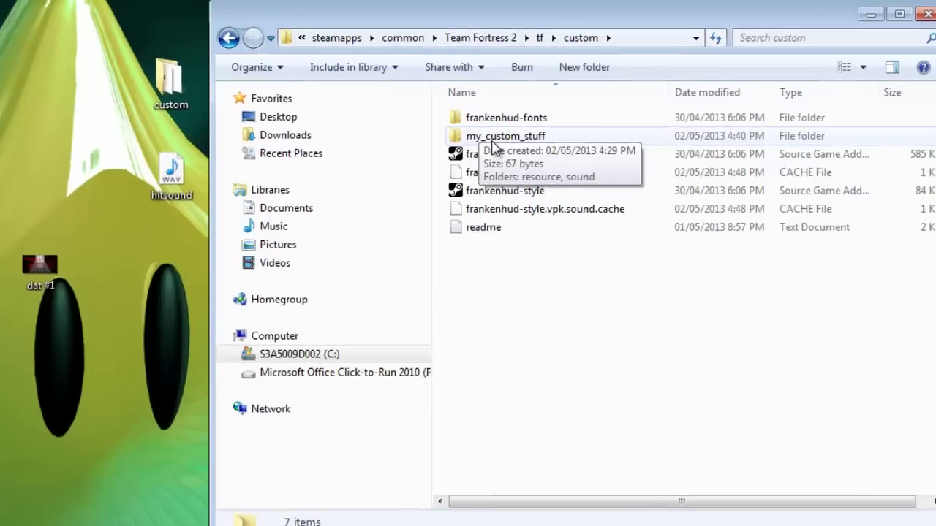
pyautogui.doubleClick(553, 132)
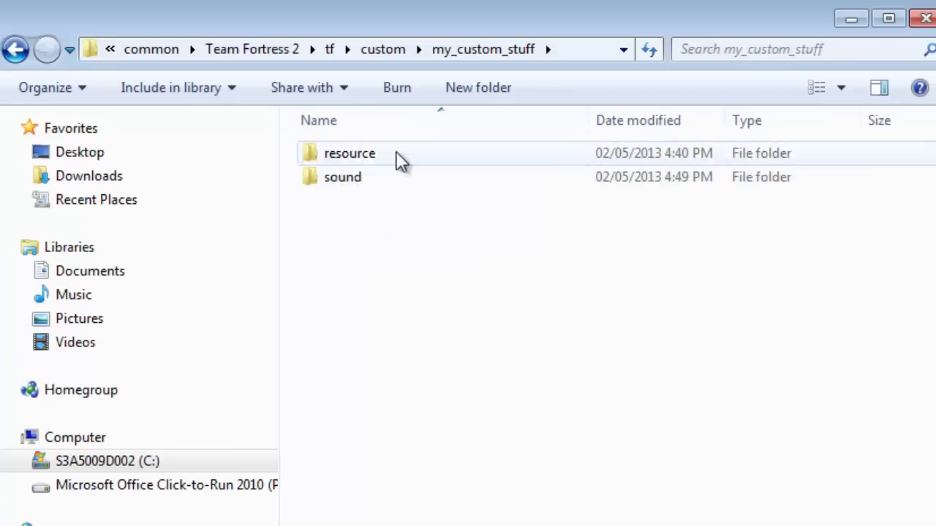
# Open my_custom_stuff\resource and drag hitsound.wav into it from the desktop
pyautogui.click(16, 49)
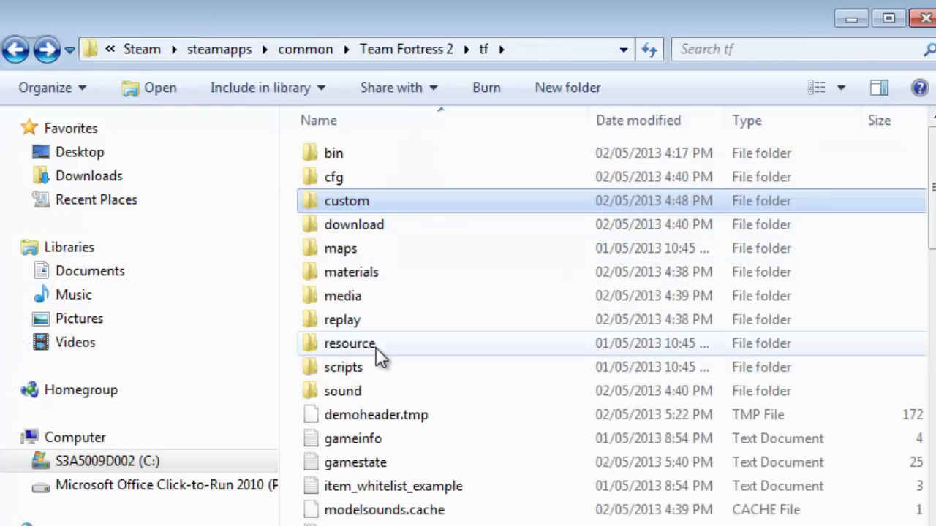
pyautogui.click(56, 57)
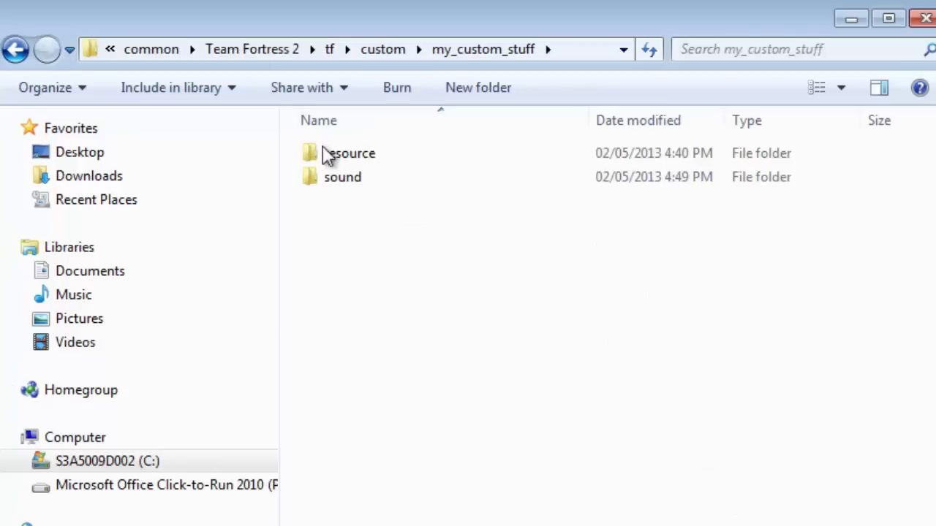
pyautogui.doubleClick(315, 155)
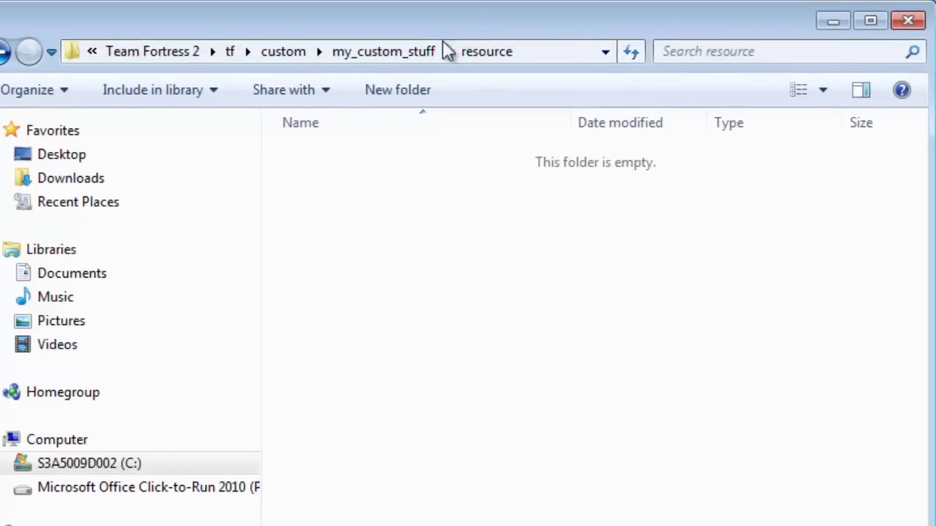
pyautogui.click(125, 210)
pyautogui.moveTo(117, 182); pyautogui.dragTo(415, 145)
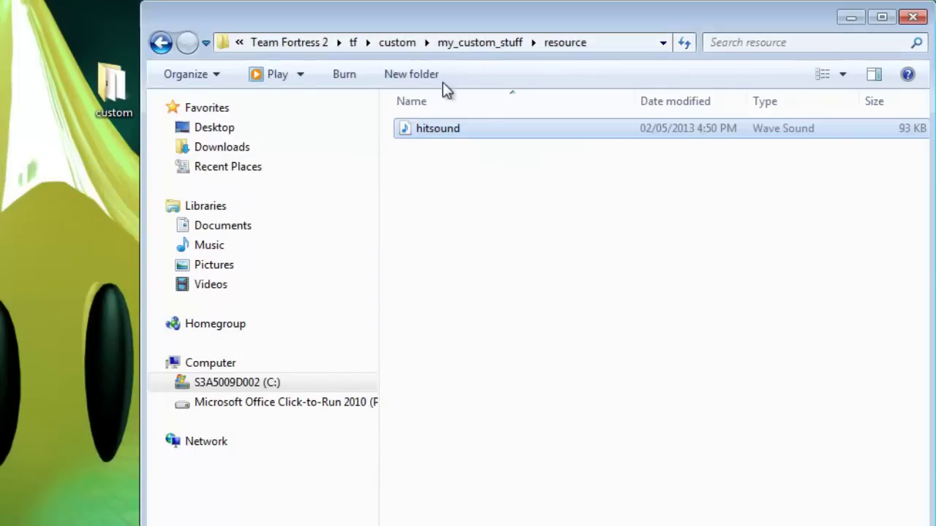
pyautogui.moveTo(484, 9); pyautogui.dragTo(345, 33)
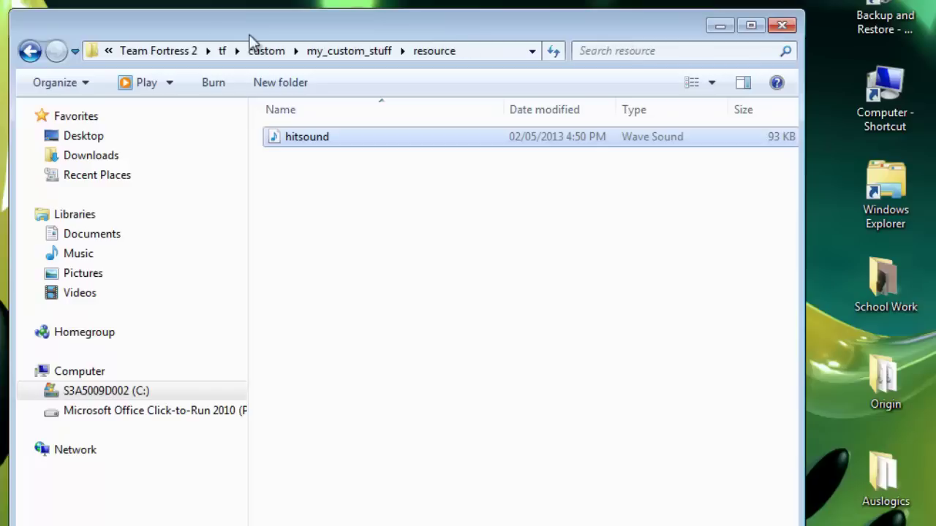
# Go back from resource through my_custom_stuff and custom to the tf folder
pyautogui.click(31, 51)
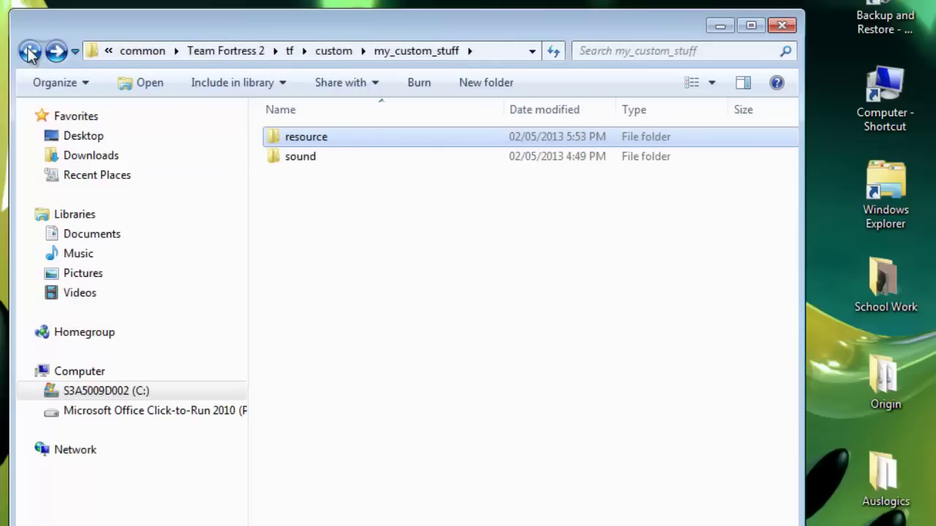
pyautogui.click(31, 51)
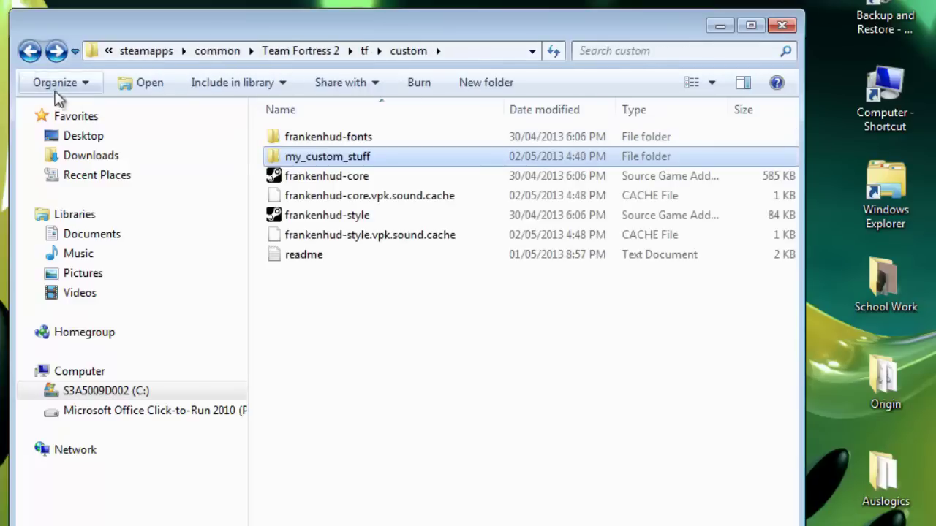
pyautogui.click(31, 52)
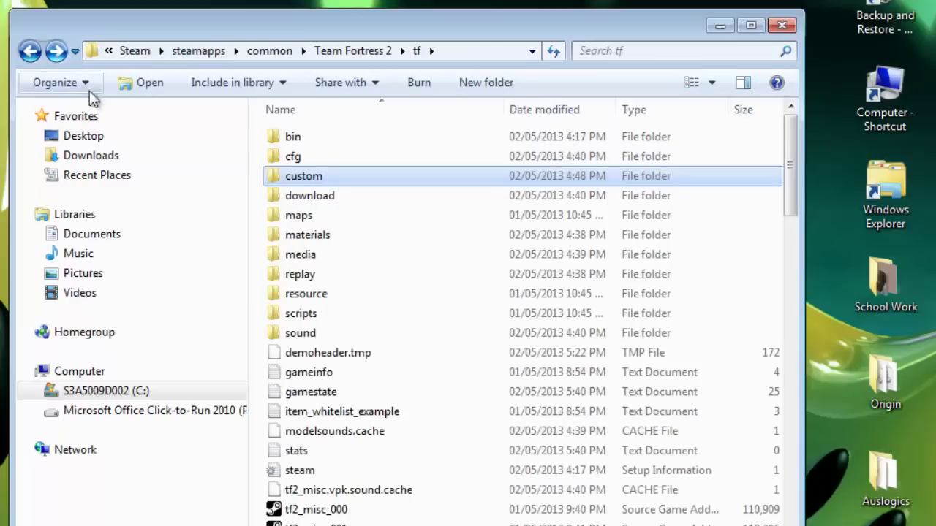
# Scroll through the tf folder's full file list and back to the top
pyautogui.scroll(-5, 597, 240)
pyautogui.scroll(-5, 596, 240)
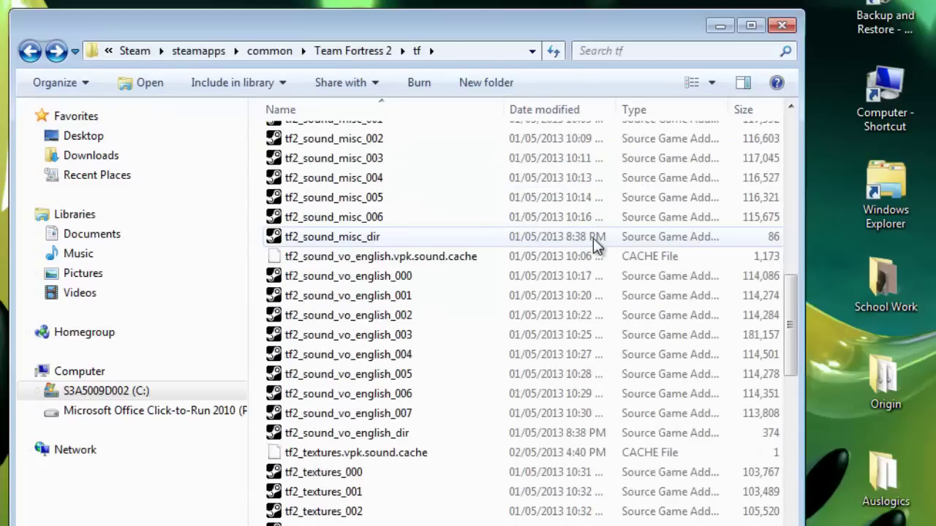
pyautogui.scroll(-5, 597, 240)
pyautogui.scroll(1, 593, 238)
pyautogui.scroll(7, 593, 246)
pyautogui.scroll(6, 591, 246)
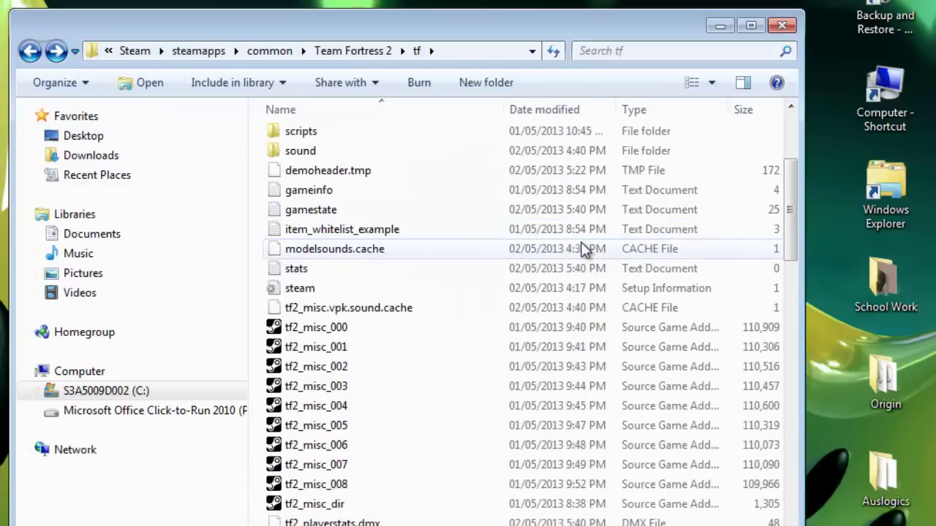
pyautogui.scroll(3, 588, 249)
pyautogui.scroll(-3, 585, 249)
pyautogui.scroll(3, 585, 248)
pyautogui.scroll(-4, 584, 249)
pyautogui.scroll(-5, 578, 245)
pyautogui.scroll(-6, 556, 292)
pyautogui.scroll(-6, 530, 323)
pyautogui.scroll(7, 522, 333)
pyautogui.scroll(5, 521, 332)
pyautogui.scroll(5, 519, 333)
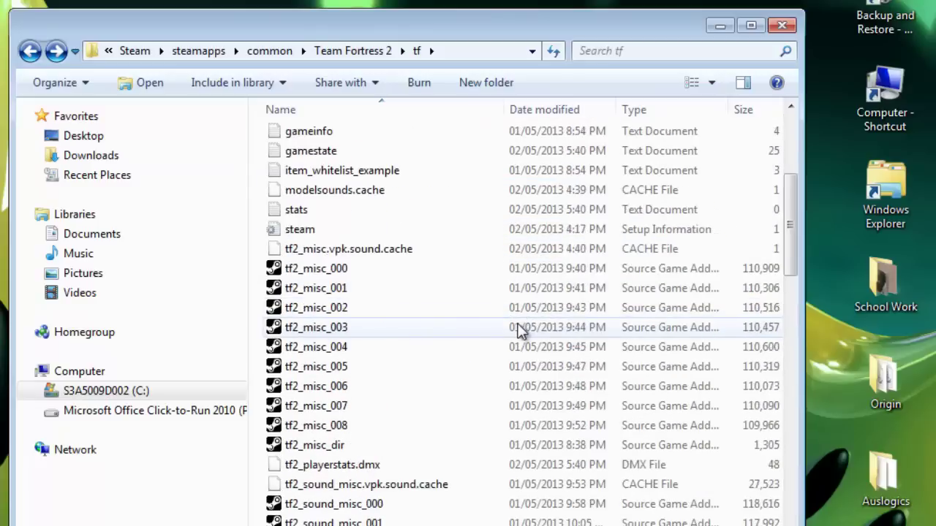
pyautogui.scroll(4, 515, 333)
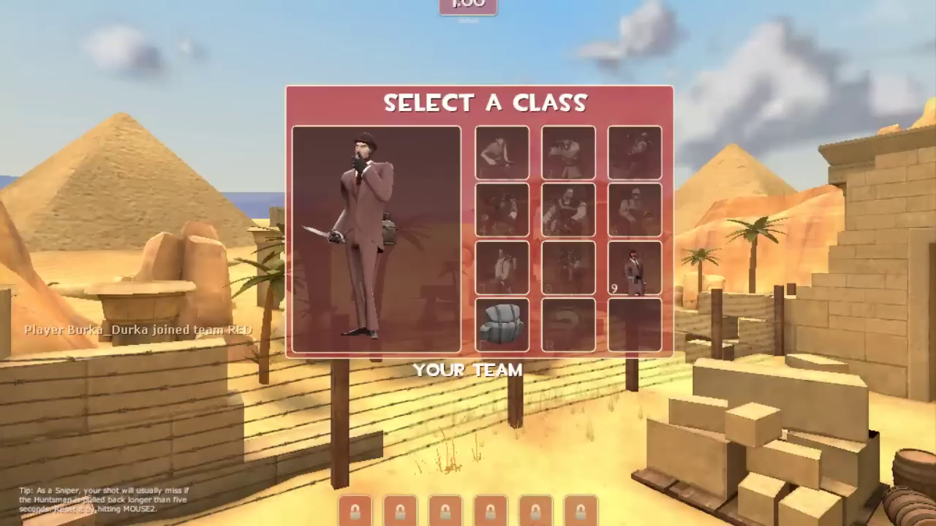
# Preview the classes with the number keys and spawn as Pyro
pyautogui.press('4')
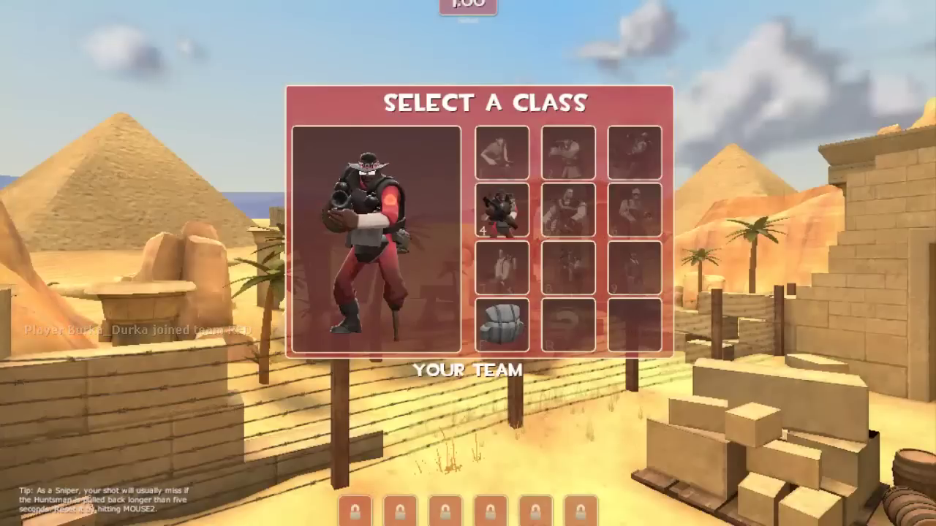
pyautogui.press('5')
pyautogui.press('2')
pyautogui.press('6')
pyautogui.press('2')
pyautogui.press('1')
pyautogui.press('4')
pyautogui.press('5')
pyautogui.press('3')
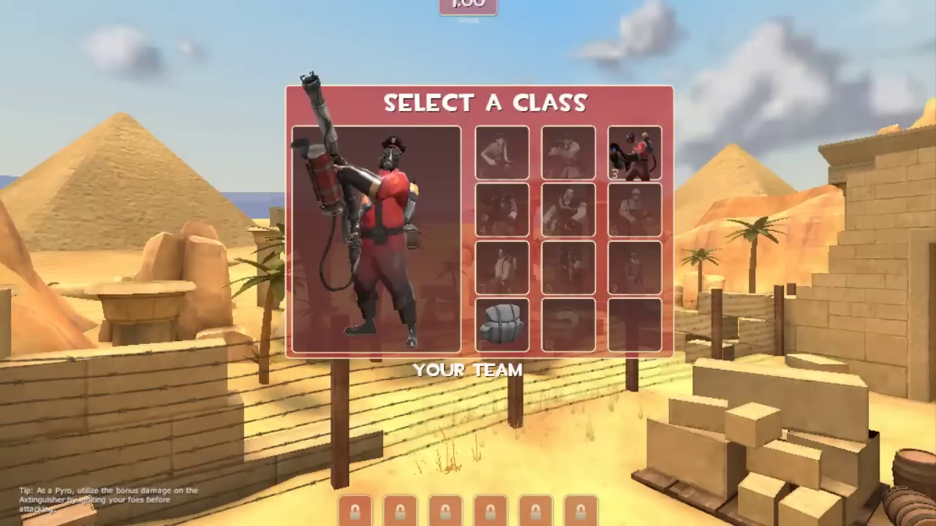
pyautogui.press('Return')
# Try out Pyro's shotgun and flamethrower by firing each at the walls
pyautogui.press('2')
pyautogui.click(467, 262)
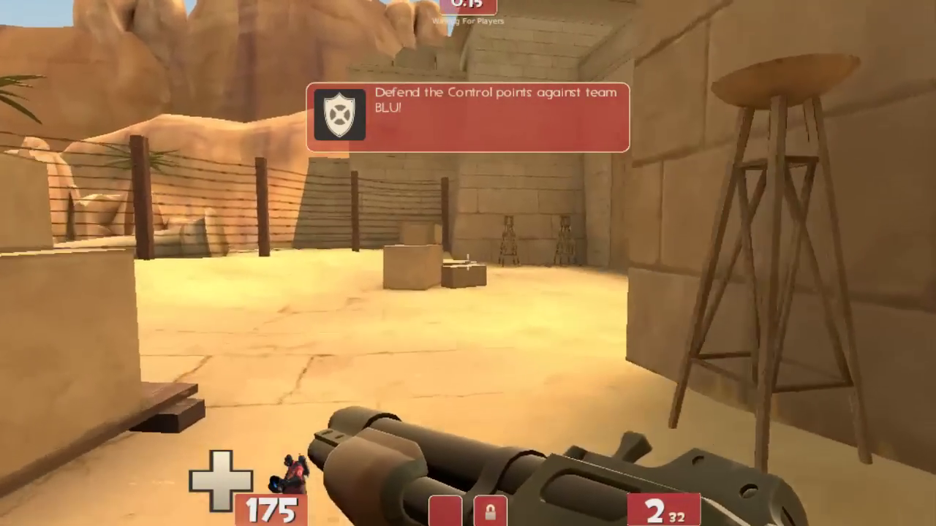
pyautogui.press('1')
pyautogui.press('2')
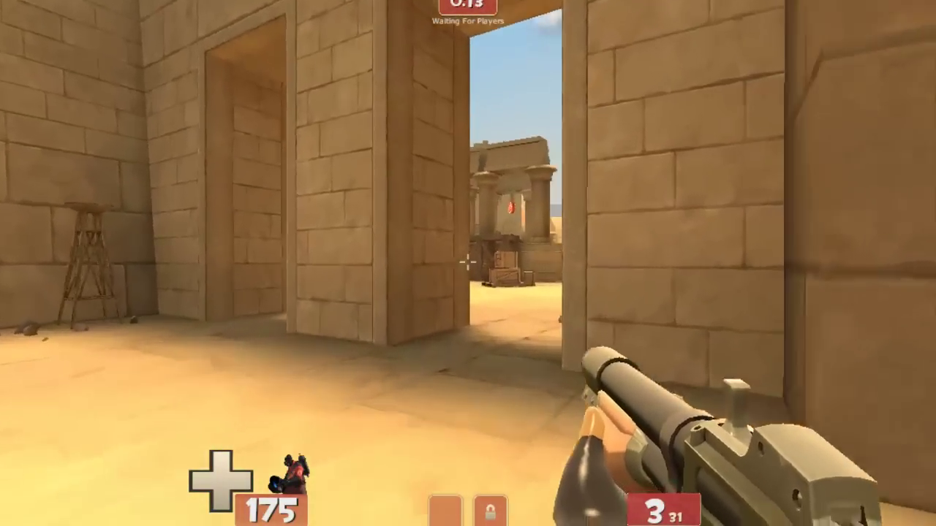
pyautogui.click(468, 262)
pyautogui.click(468, 262)
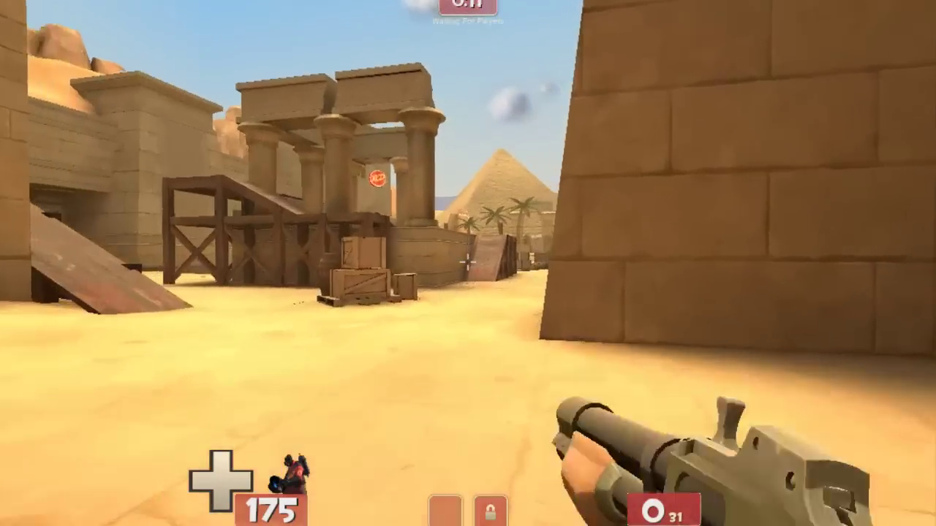
pyautogui.press('w')
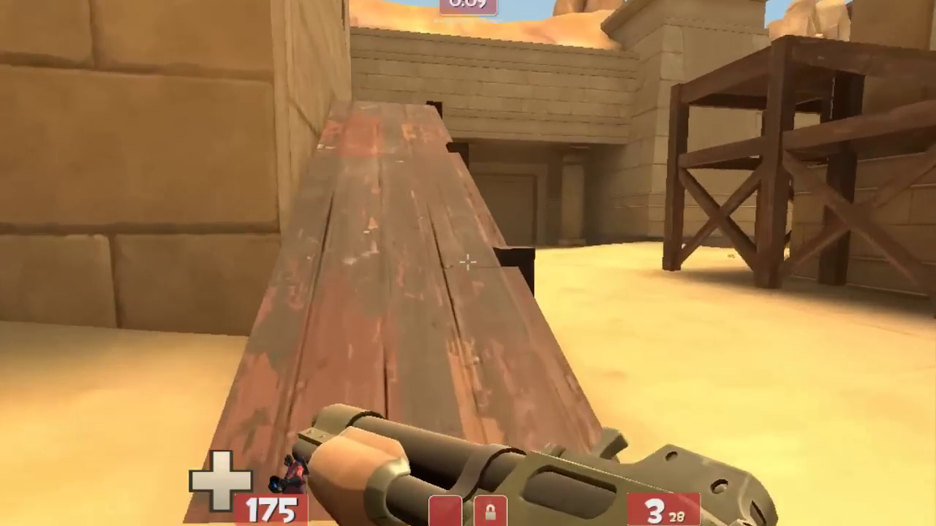
pyautogui.press('1')
pyautogui.click(468, 262)
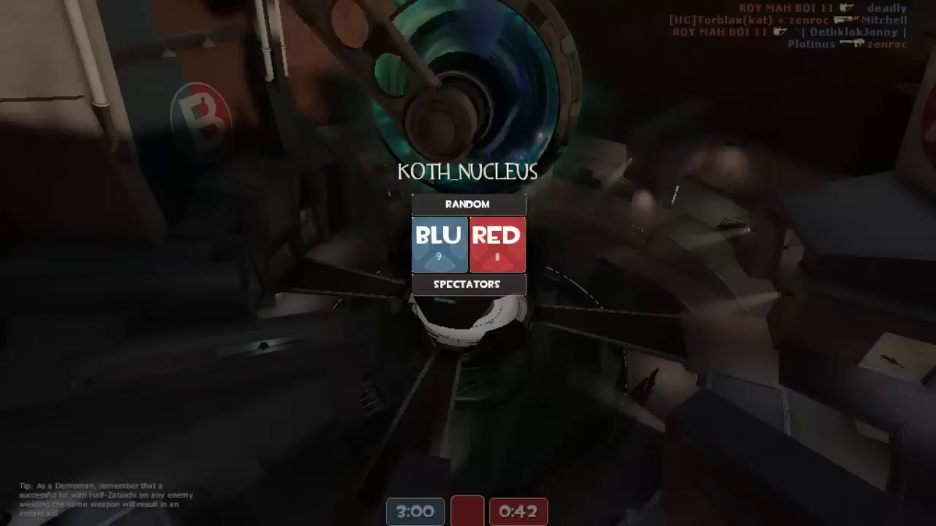
# Join RED and fire the Heavy's minigun at BLU enemies
pyautogui.press('2')
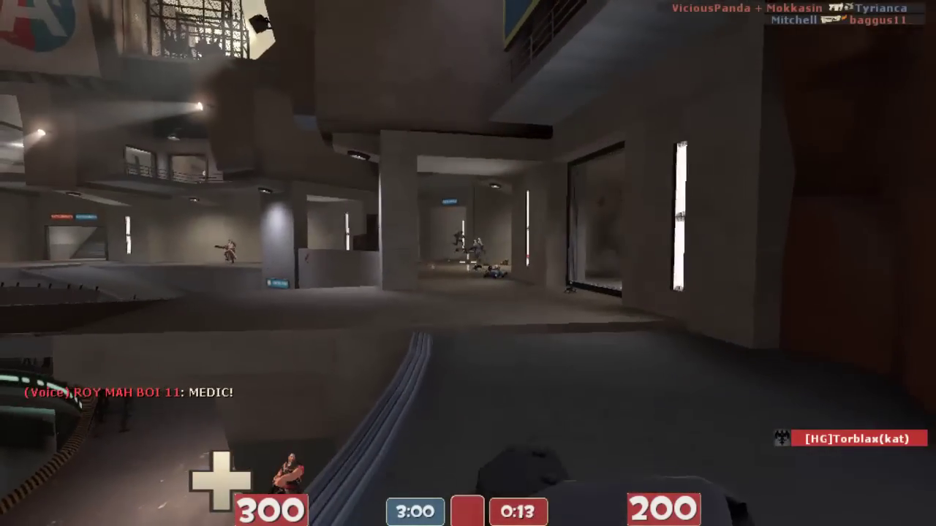
pyautogui.click(467, 263)
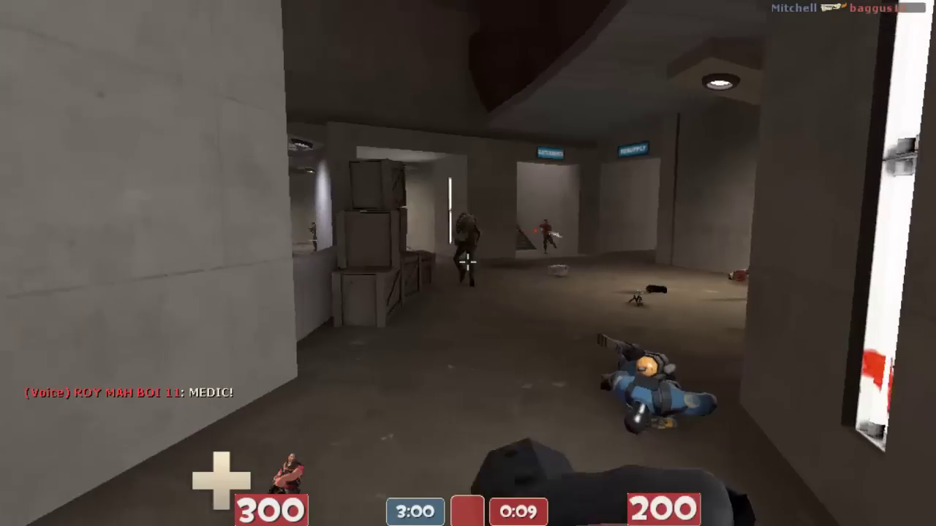
pyautogui.click(468, 261)
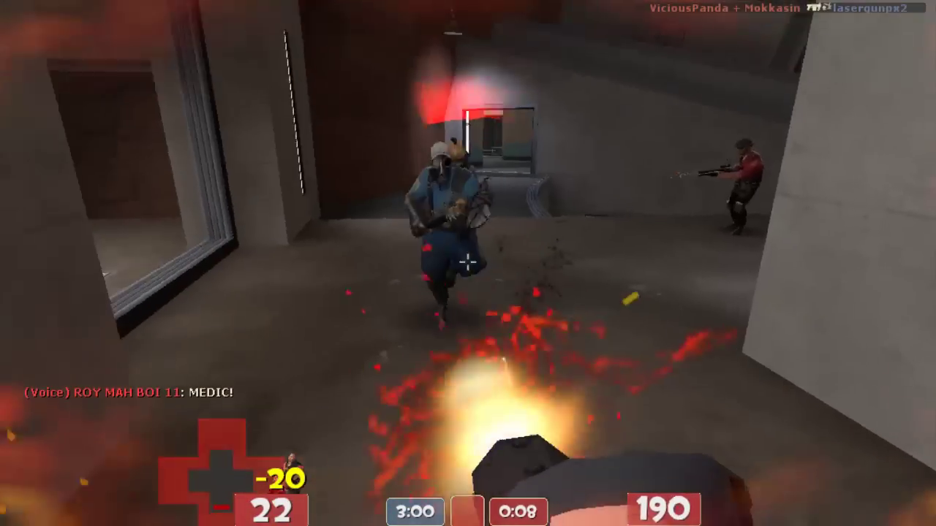